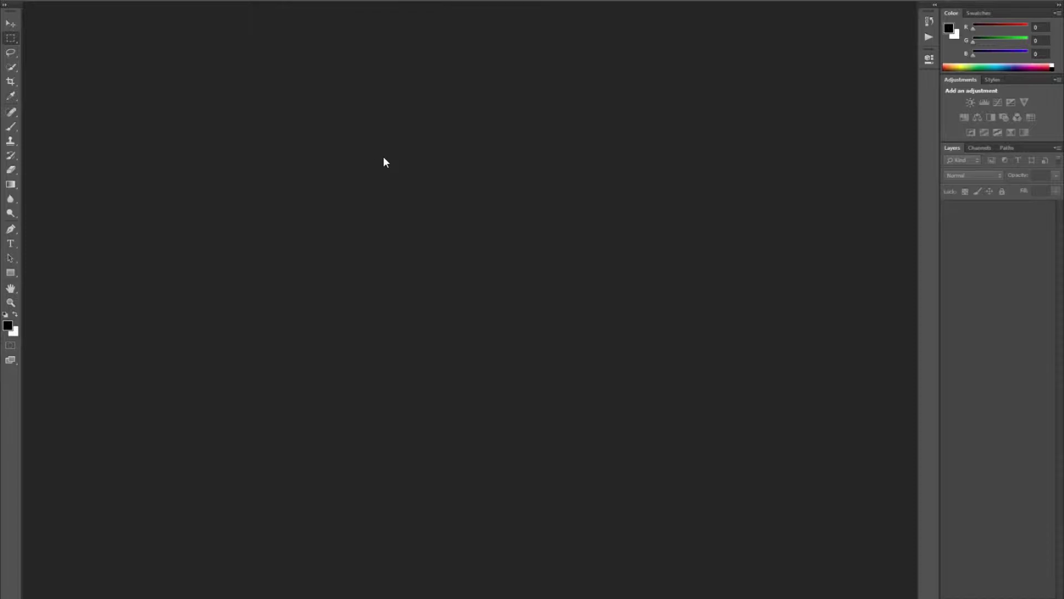
# - Create a new document named 'Profile picture' with width and height of 800 pixels
pyautogui.hotkey('ctrl', 'n')
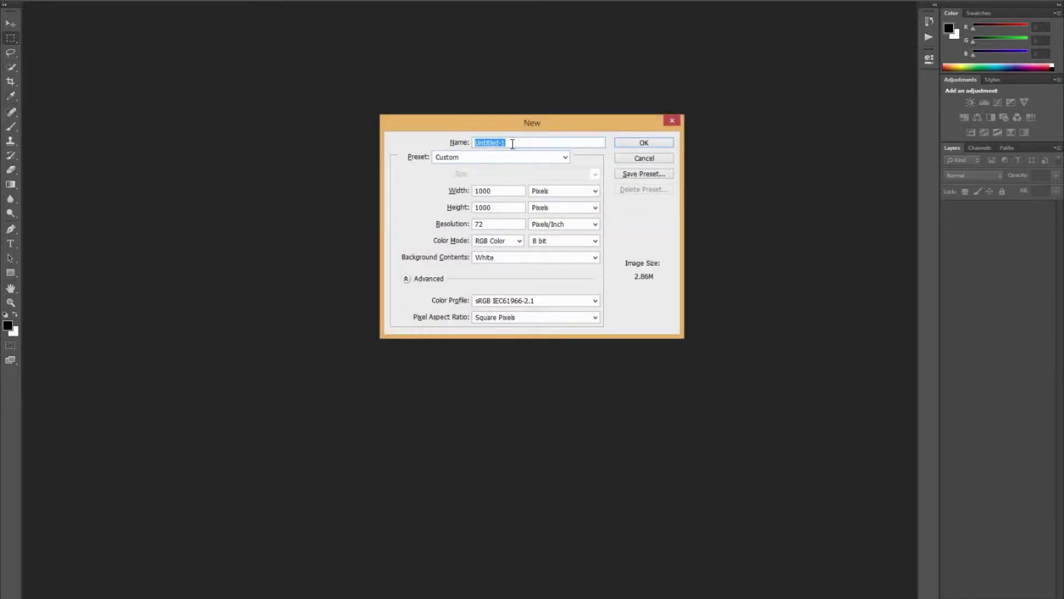
pyautogui.write('Profile picture')
pyautogui.click(464, 191)
pyautogui.write('800')
pyautogui.press('Tab')
pyautogui.write('800')
pyautogui.press('Return')
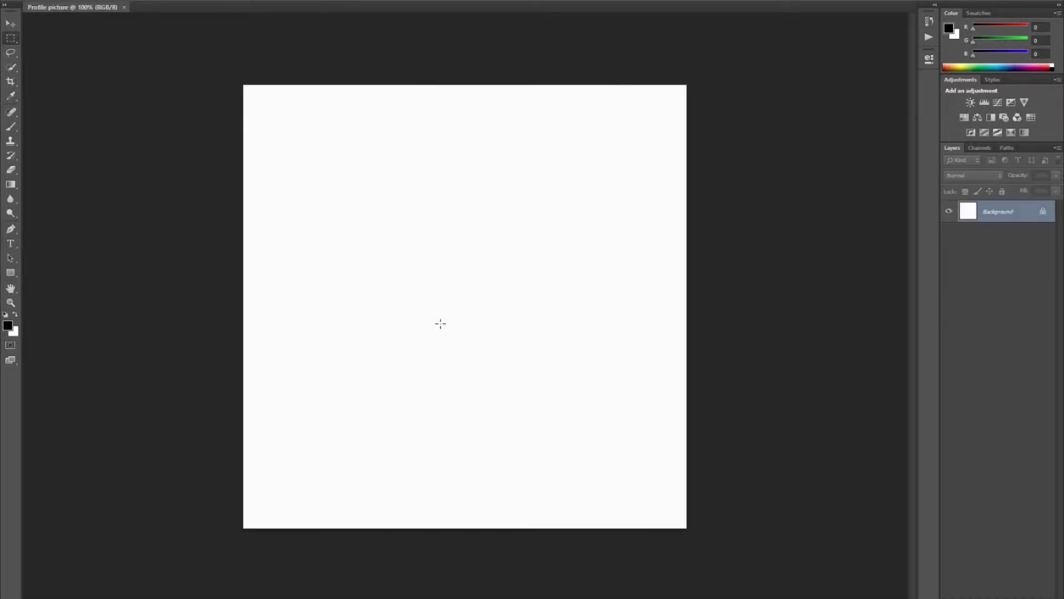
# - Convert the locked Background into an editable layer named Layer 0
pyautogui.doubleClick(996, 215)
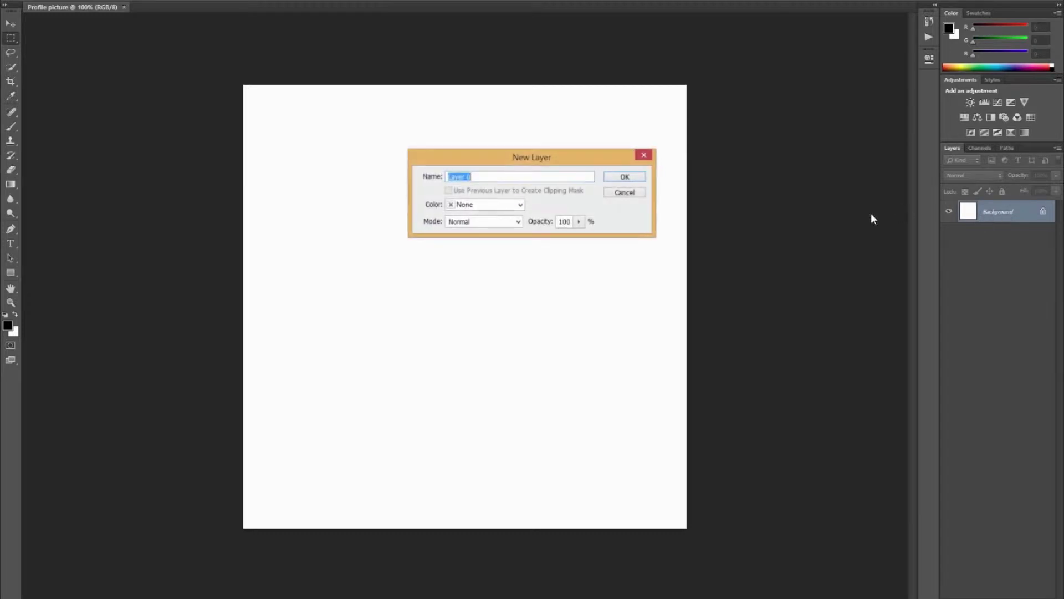
pyautogui.click(625, 181)
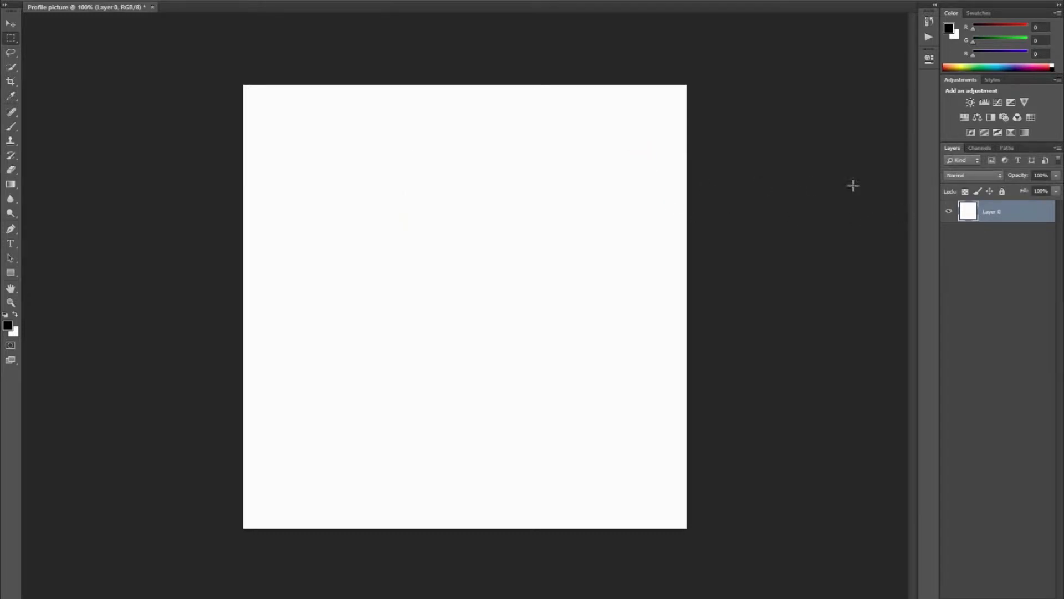
pyautogui.doubleClick(962, 216)
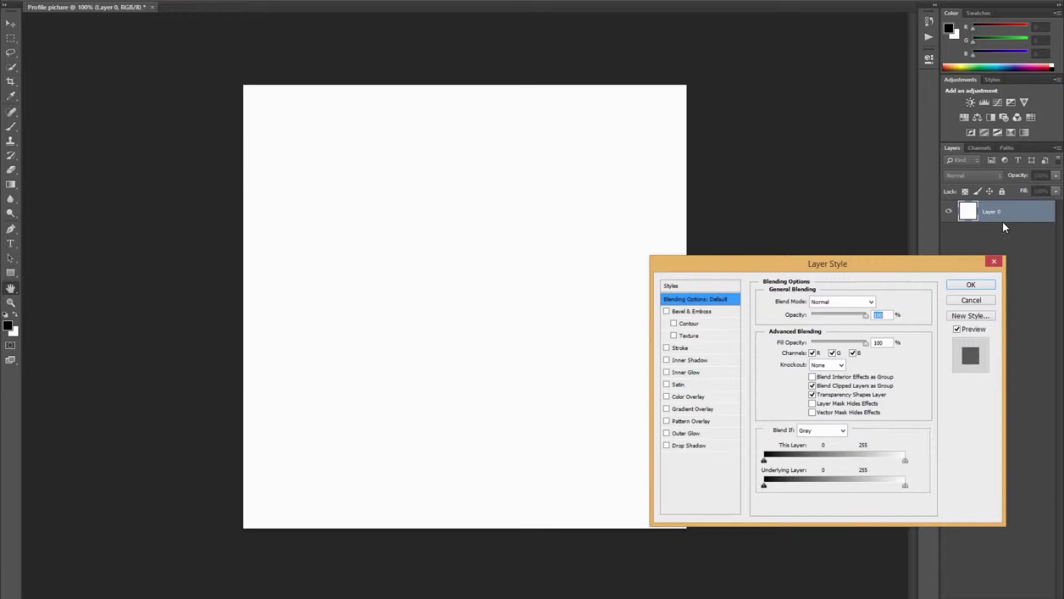
pyautogui.click(994, 261)
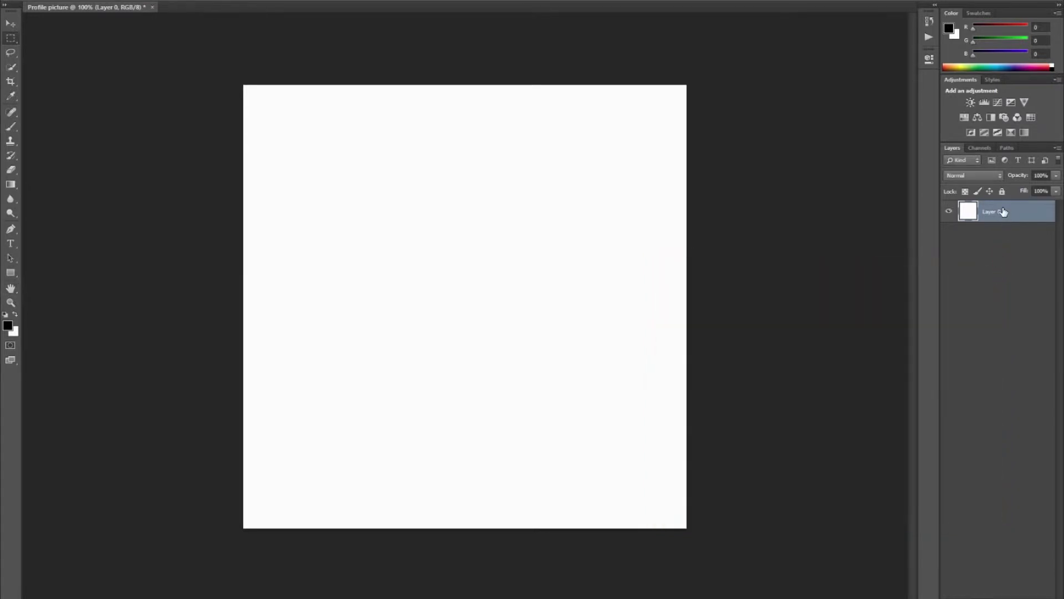
# - Give Layer 0 a Color Overlay in light grey #a3a2a2
pyautogui.rightClick(1000, 212)
pyautogui.click(950, 200)
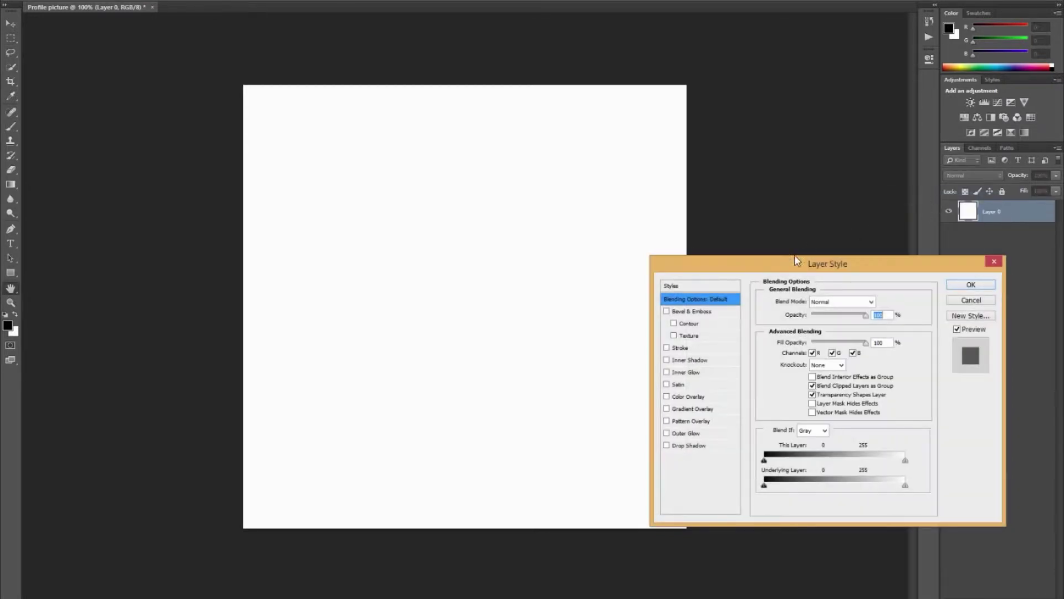
pyautogui.click(702, 396)
pyautogui.click(876, 302)
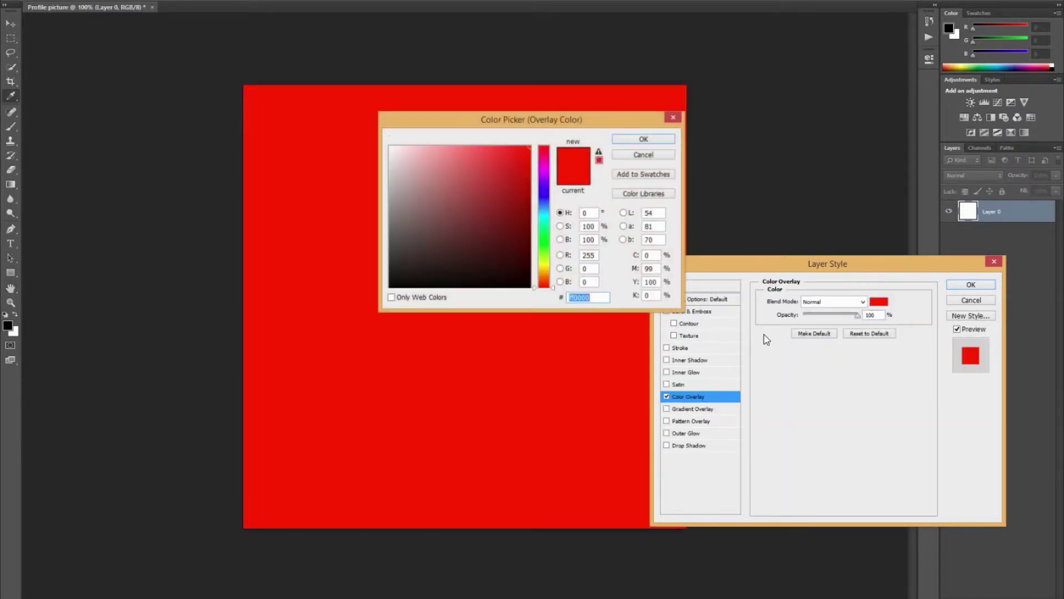
pyautogui.moveTo(468, 117); pyautogui.dragTo(792, 247)
pyautogui.moveTo(735, 329); pyautogui.dragTo(687, 346)
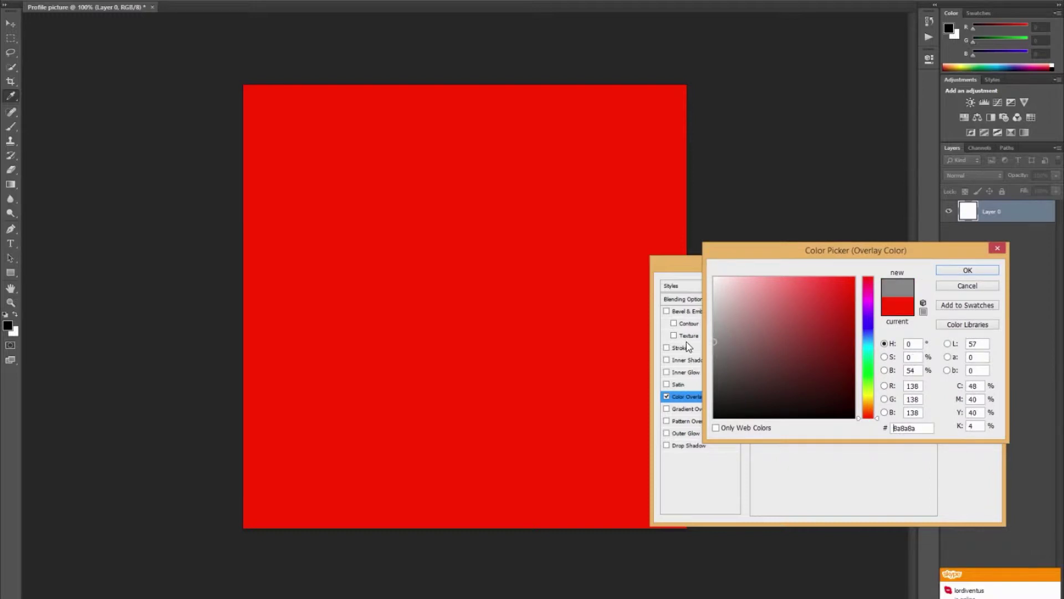
pyautogui.click(714, 327)
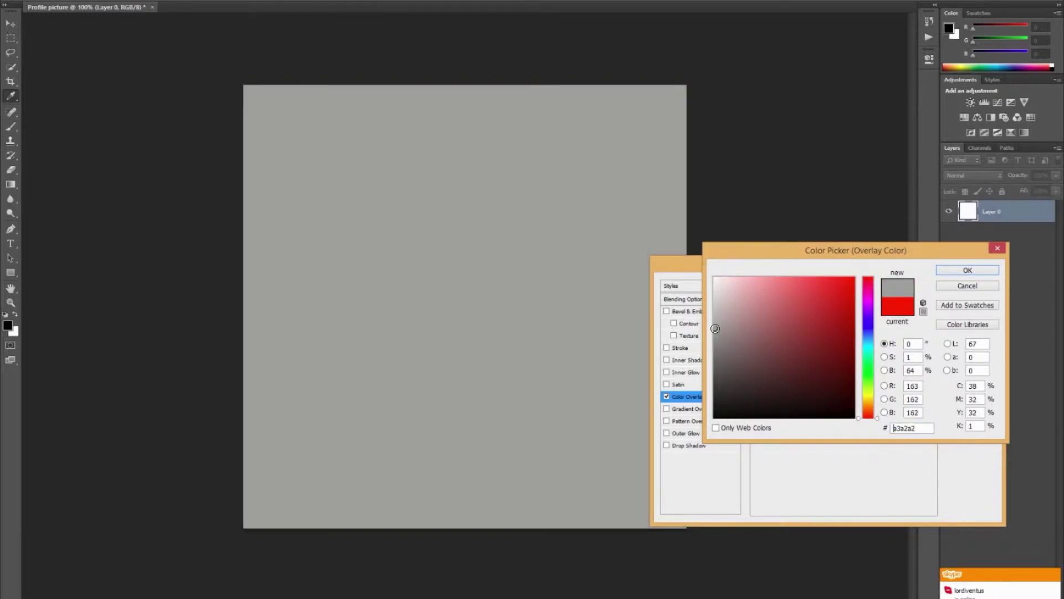
pyautogui.click(978, 269)
pyautogui.click(971, 285)
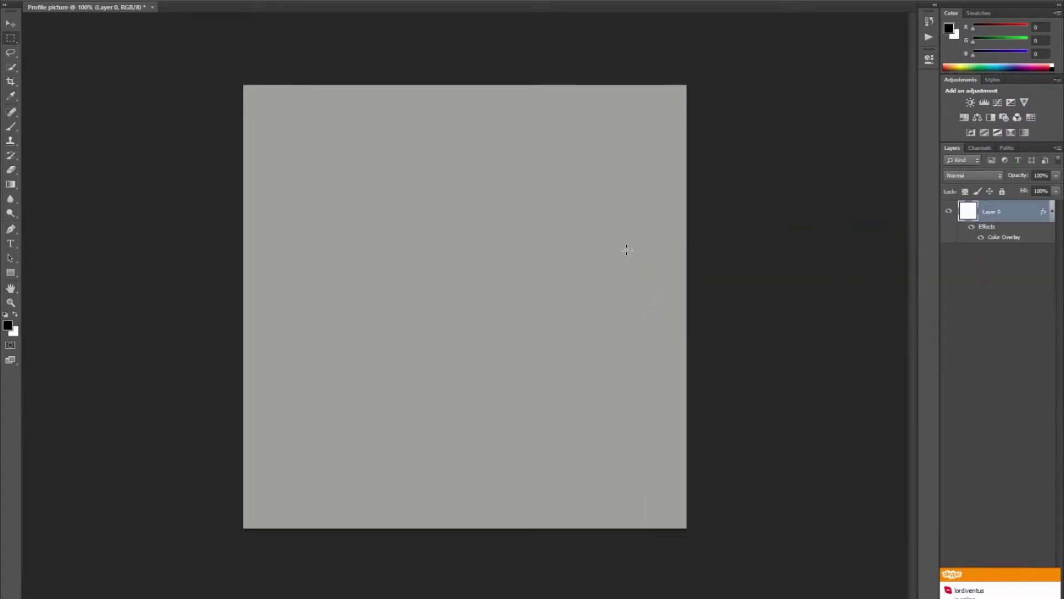
# - Add a new empty layer, Layer 1
pyautogui.hotkey('ctrl', 'shift', 'n')
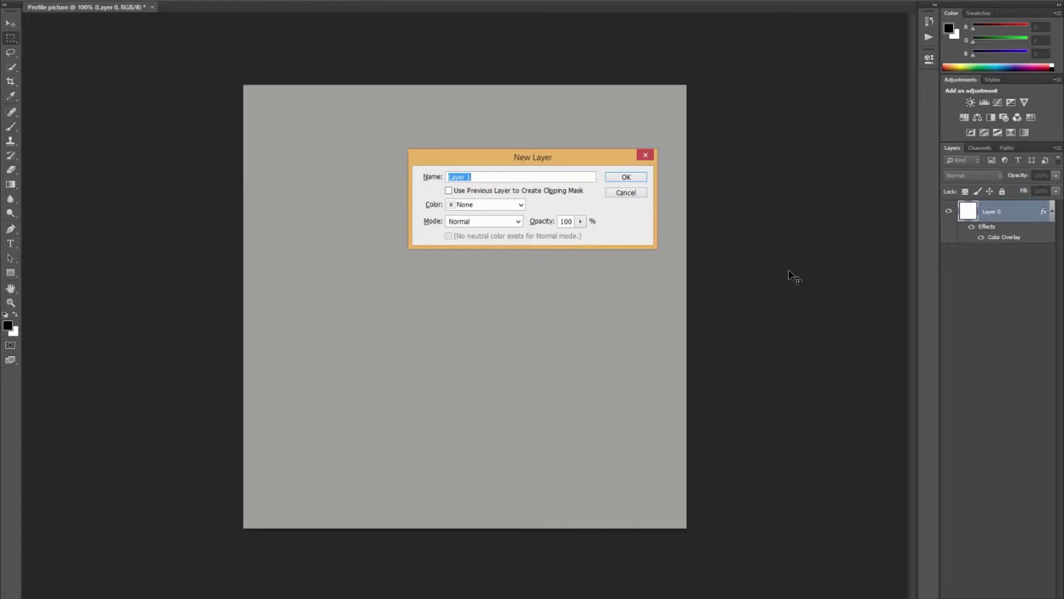
pyautogui.press('Return')
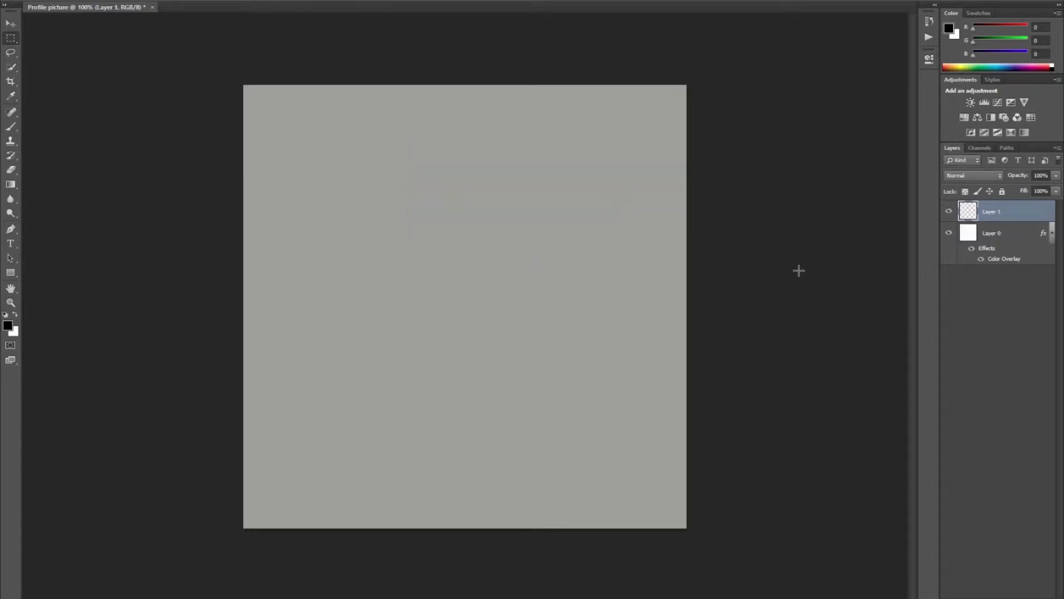
pyautogui.doubleClick(1032, 217)
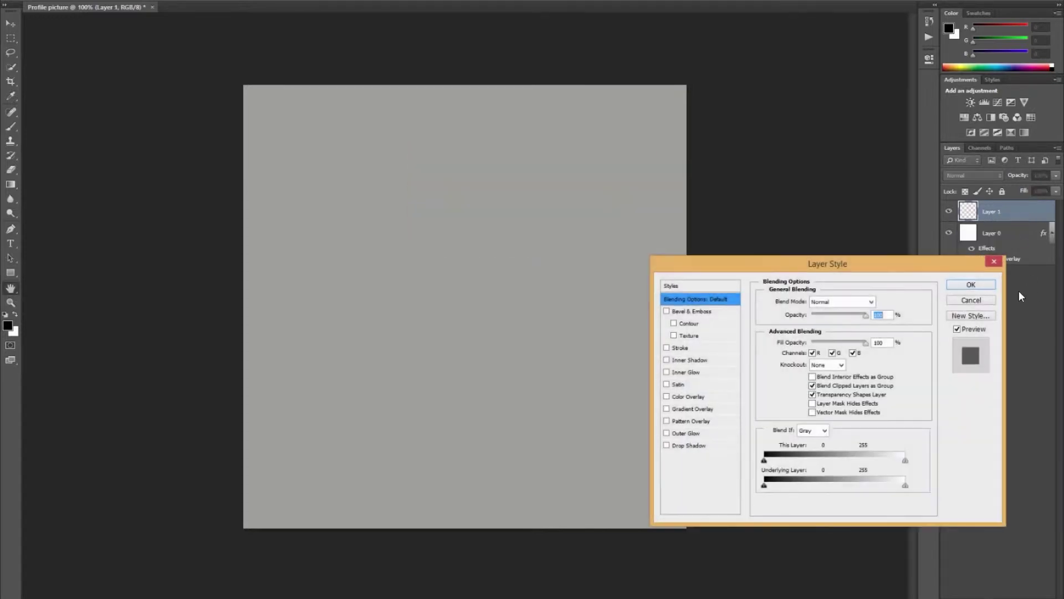
pyautogui.click(972, 284)
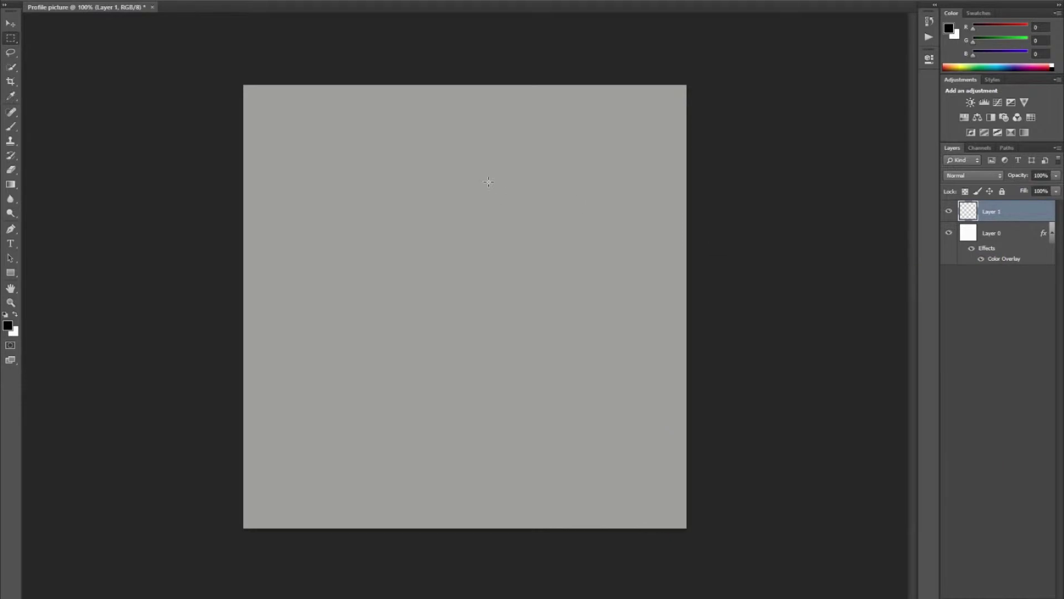
# - Draw a square rectangular-marquee selection inset slightly from the canvas edges
pyautogui.rightClick(15, 37)
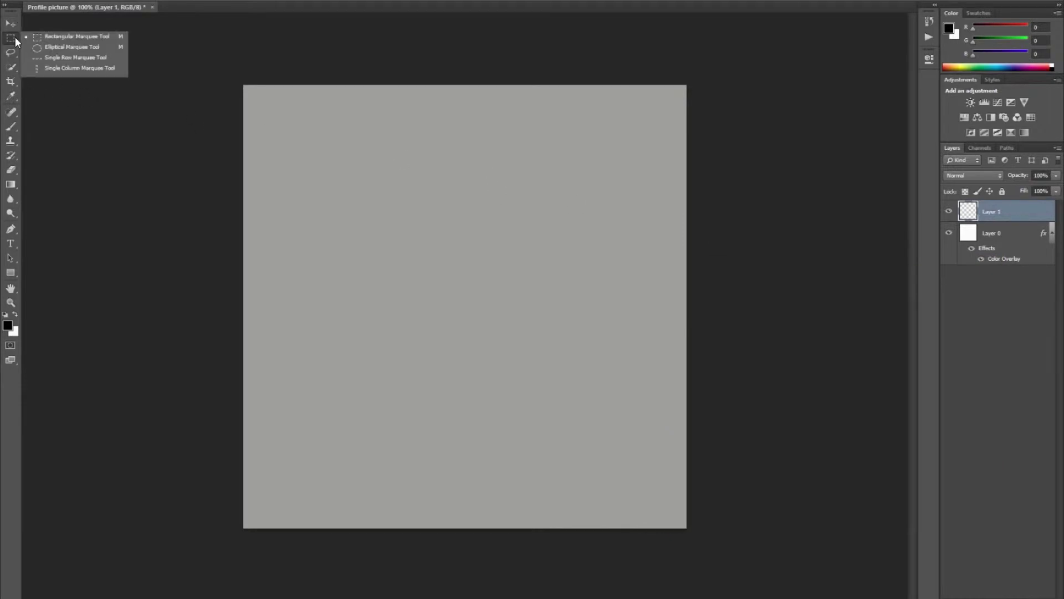
pyautogui.click(28, 36)
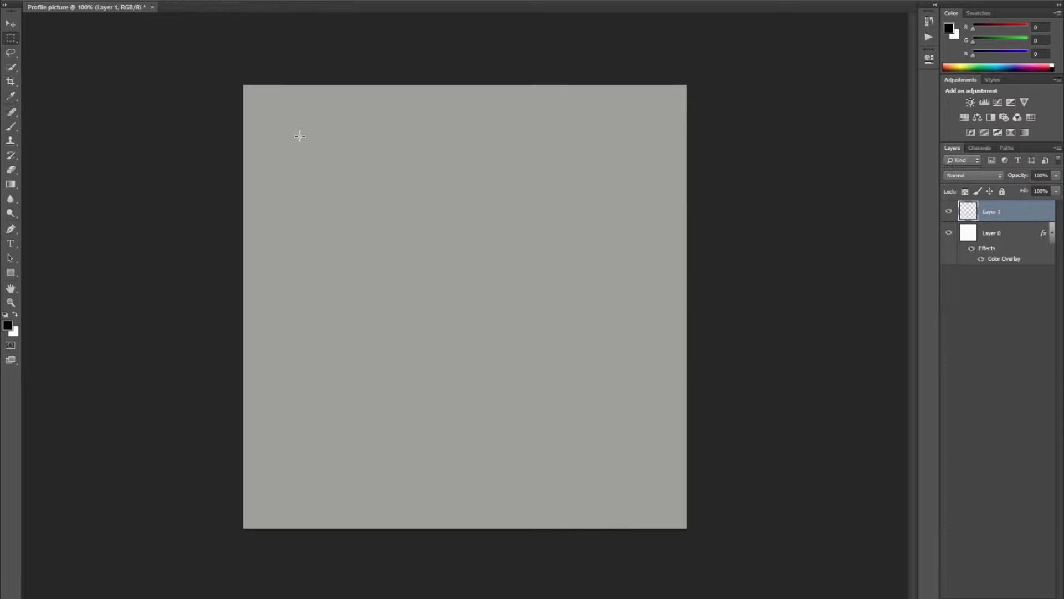
pyautogui.moveTo(274, 115); pyautogui.dragTo(668, 502)
pyautogui.click(678, 500)
# - Set the foreground colour to dark grey #616060
pyautogui.press('i')
pyautogui.click(9, 323)
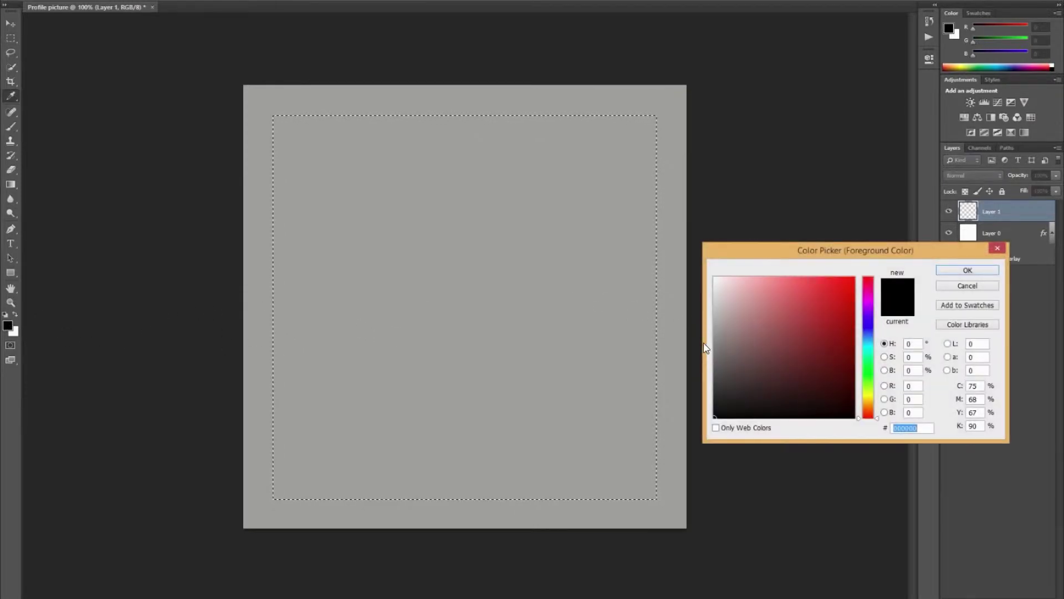
pyautogui.click(715, 374)
pyautogui.click(715, 377)
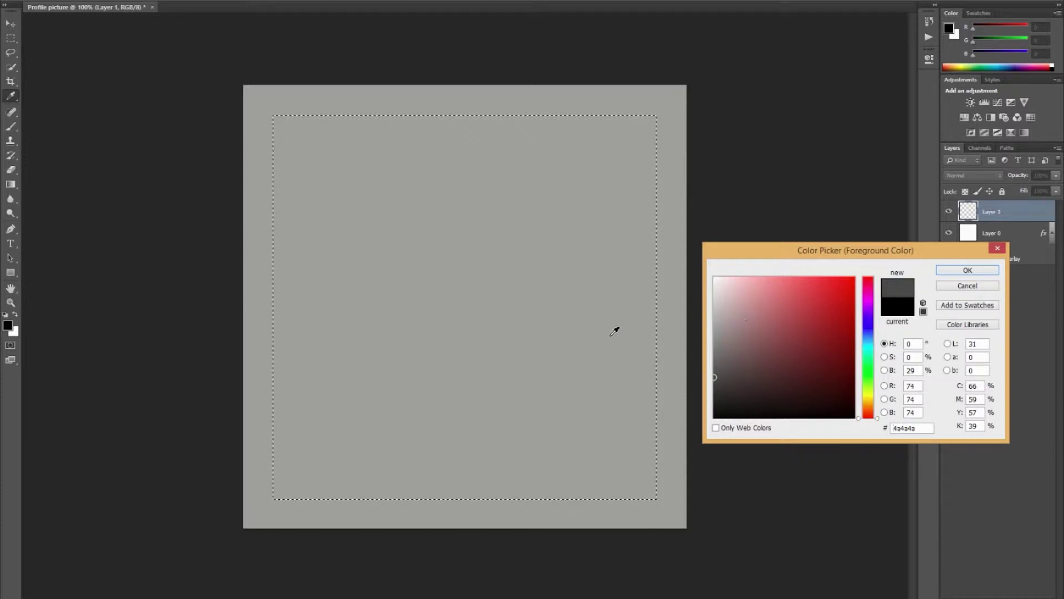
pyautogui.click(714, 369)
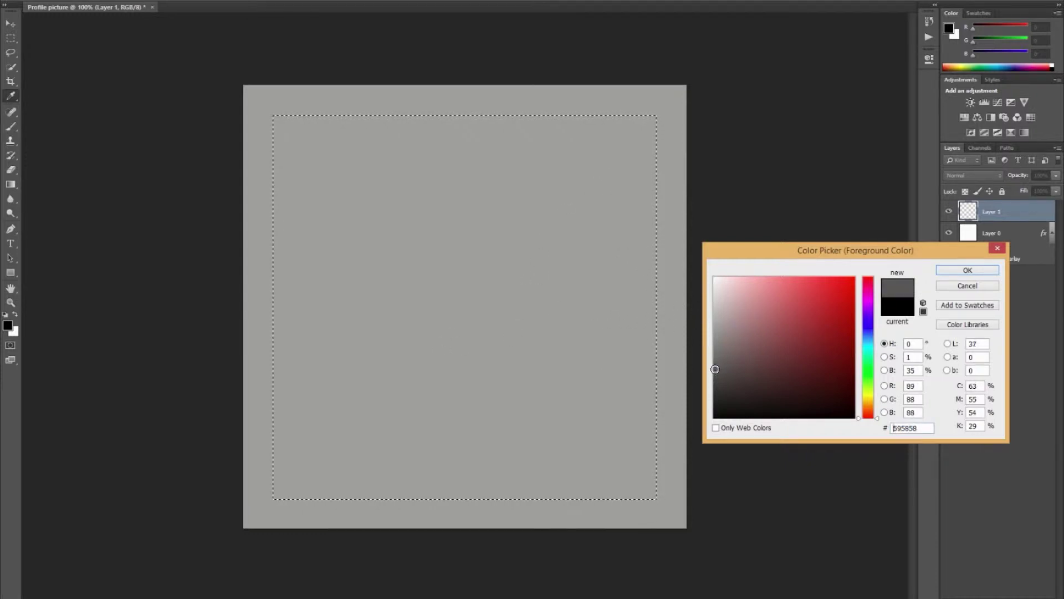
pyautogui.click(714, 365)
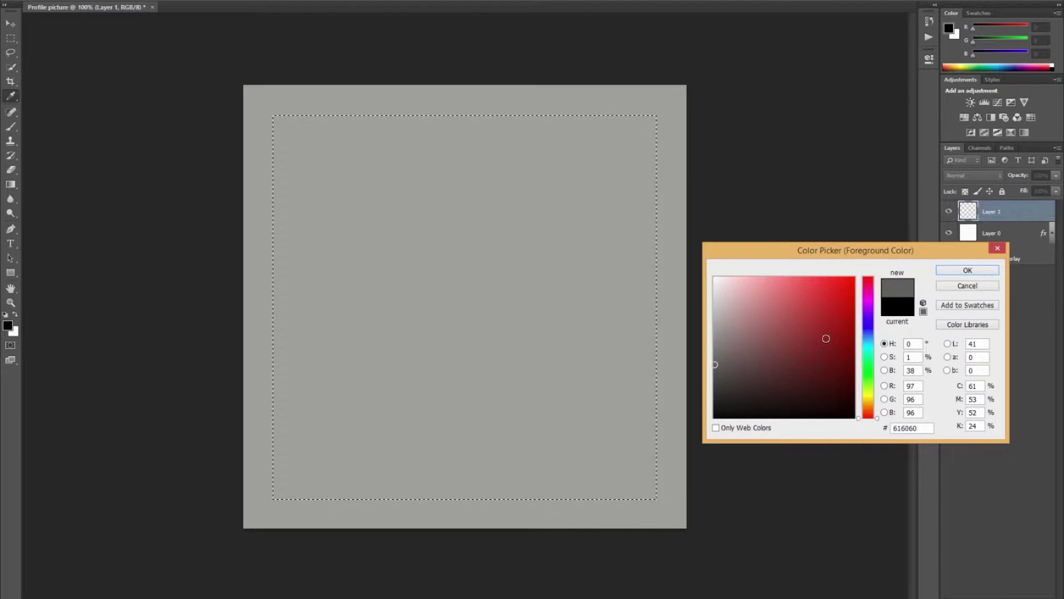
pyautogui.click(965, 270)
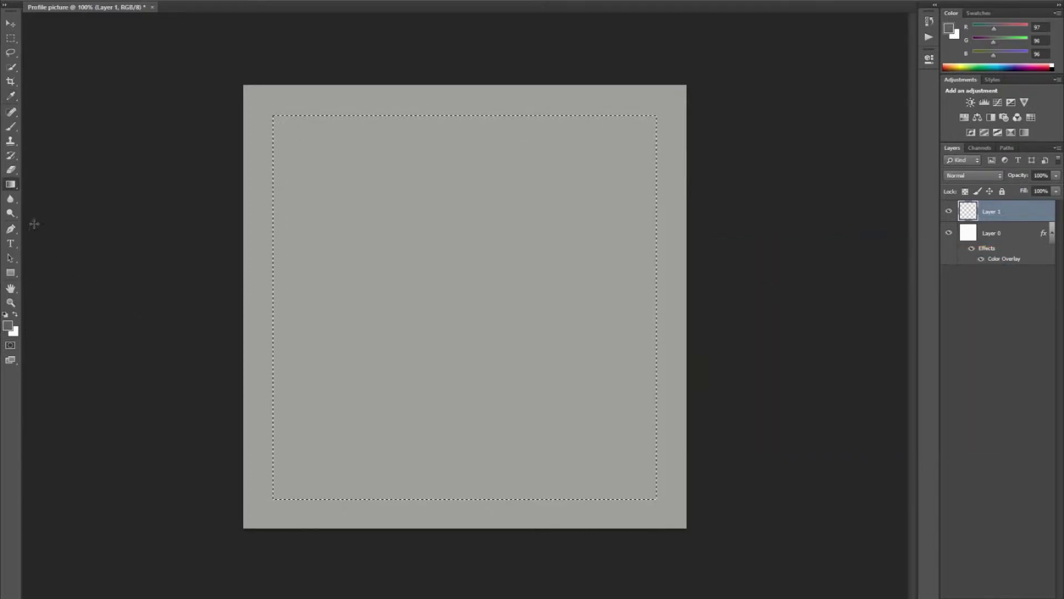
# - Fill the square selection on Layer 1 with the dark grey using the Paint Bucket
pyautogui.click(11, 185)
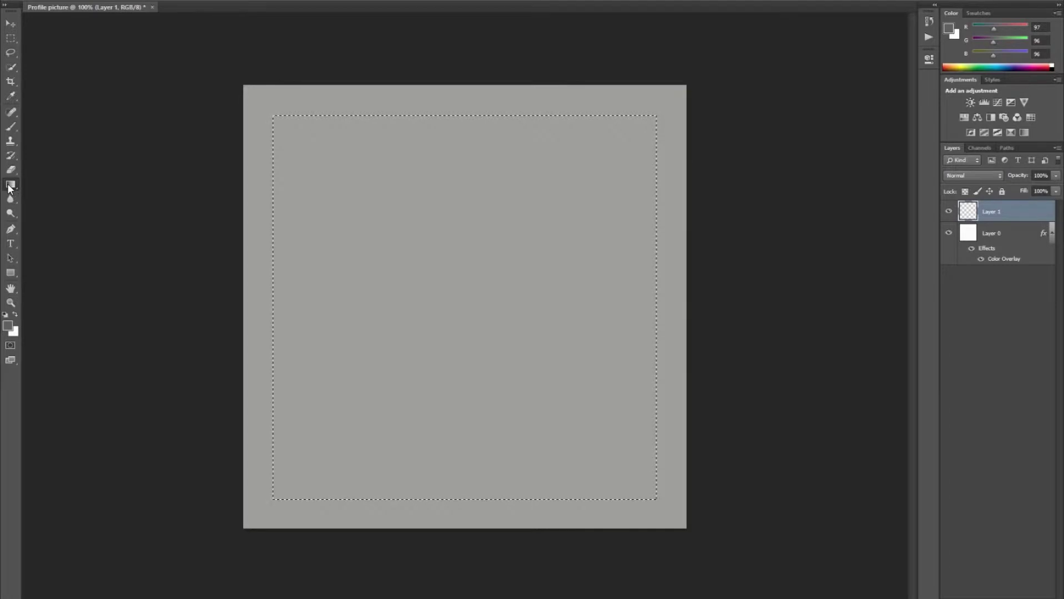
pyautogui.rightClick(9, 189)
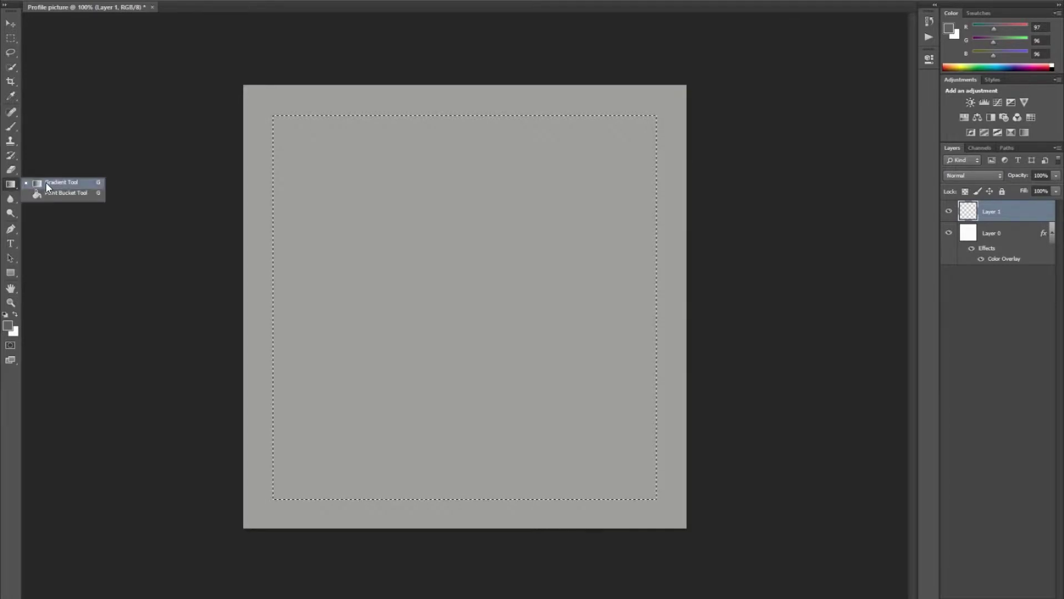
pyautogui.click(62, 197)
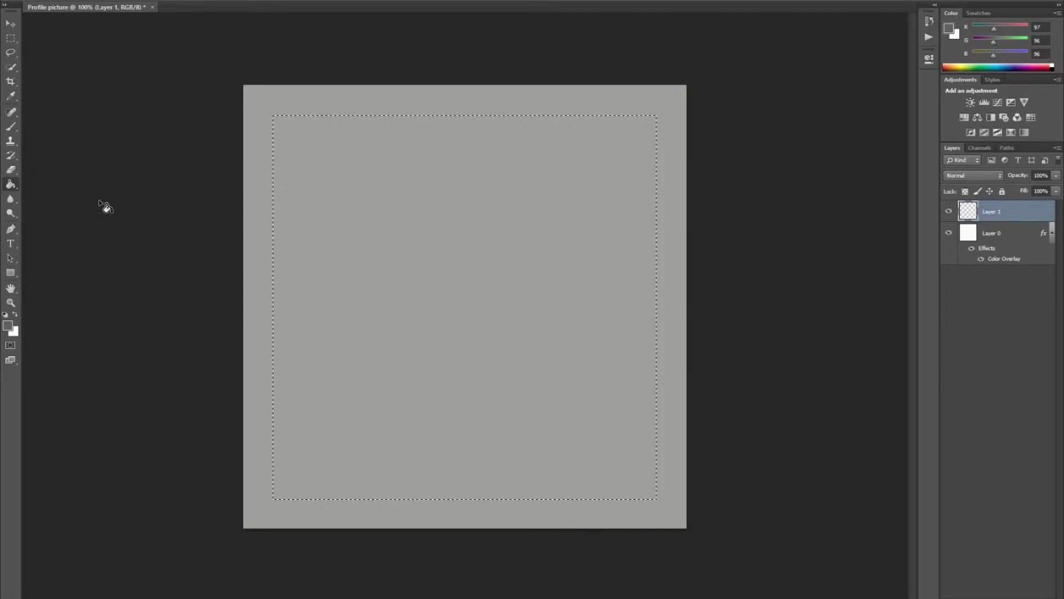
pyautogui.click(437, 264)
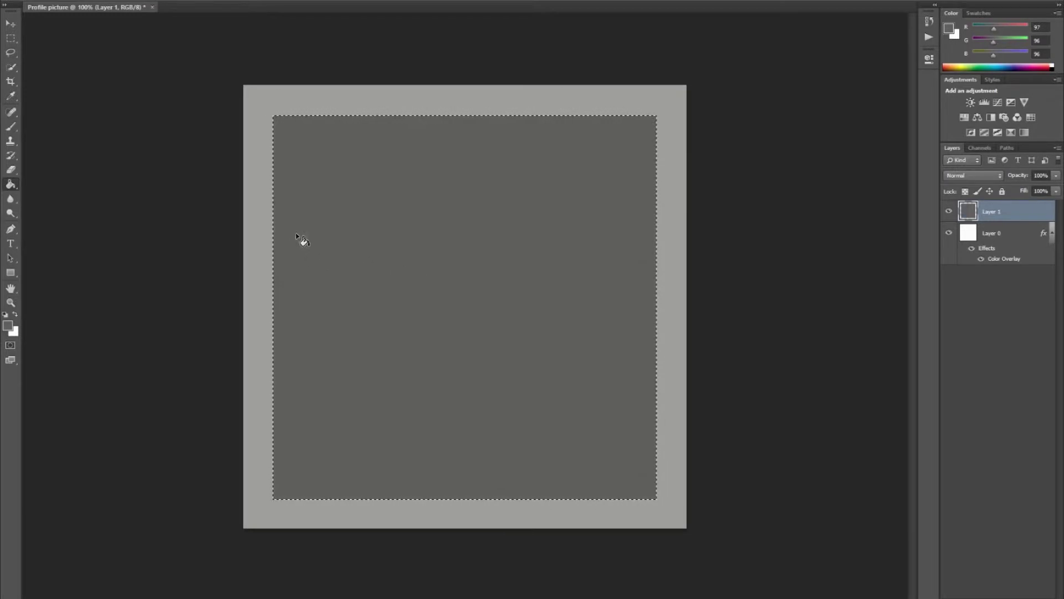
# - Scale and nudge the dark square on Layer 1 until the light grey frame is even, then deselect it
pyautogui.click(9, 26)
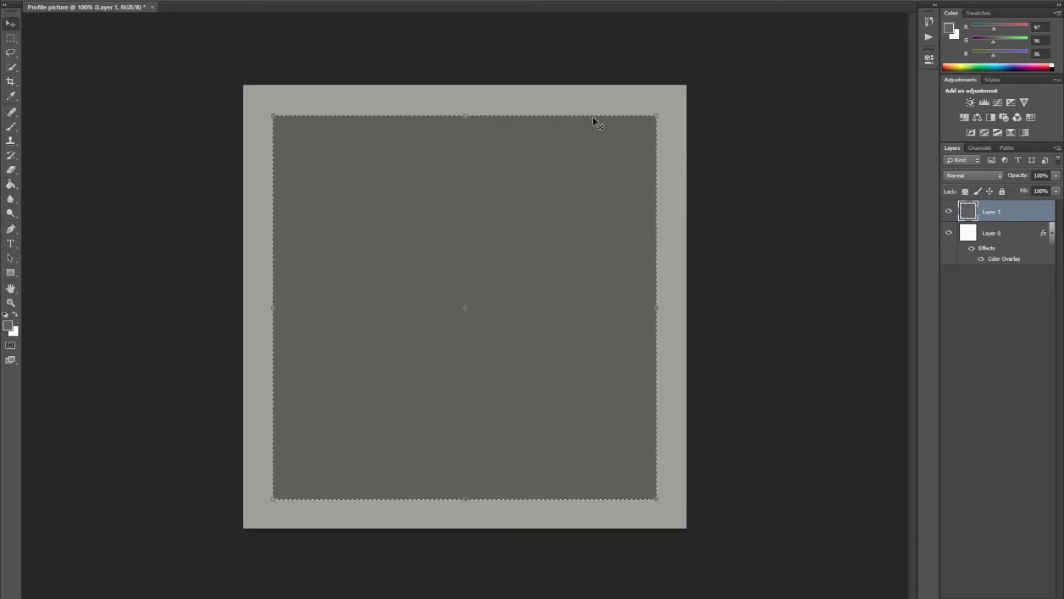
pyautogui.moveTo(657, 116); pyautogui.dragTo(668, 104)
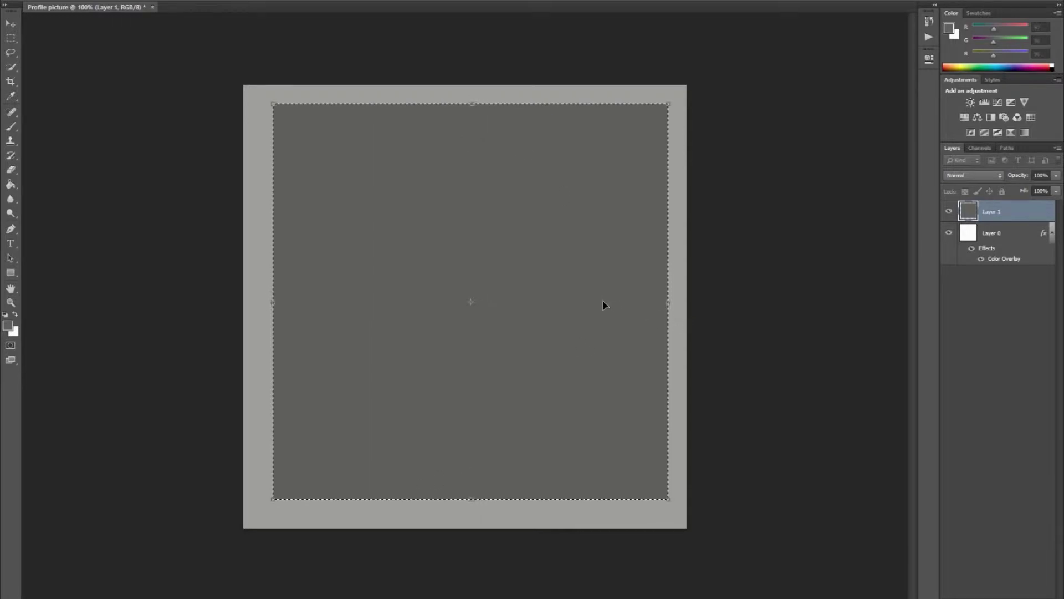
pyautogui.press('Return')
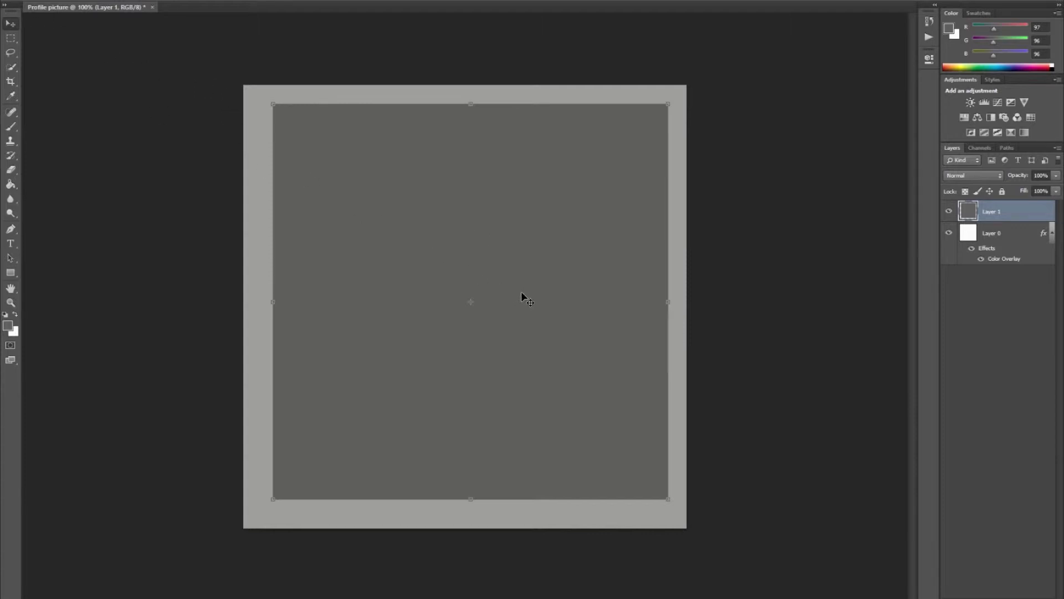
pyautogui.moveTo(521, 291); pyautogui.dragTo(514, 293)
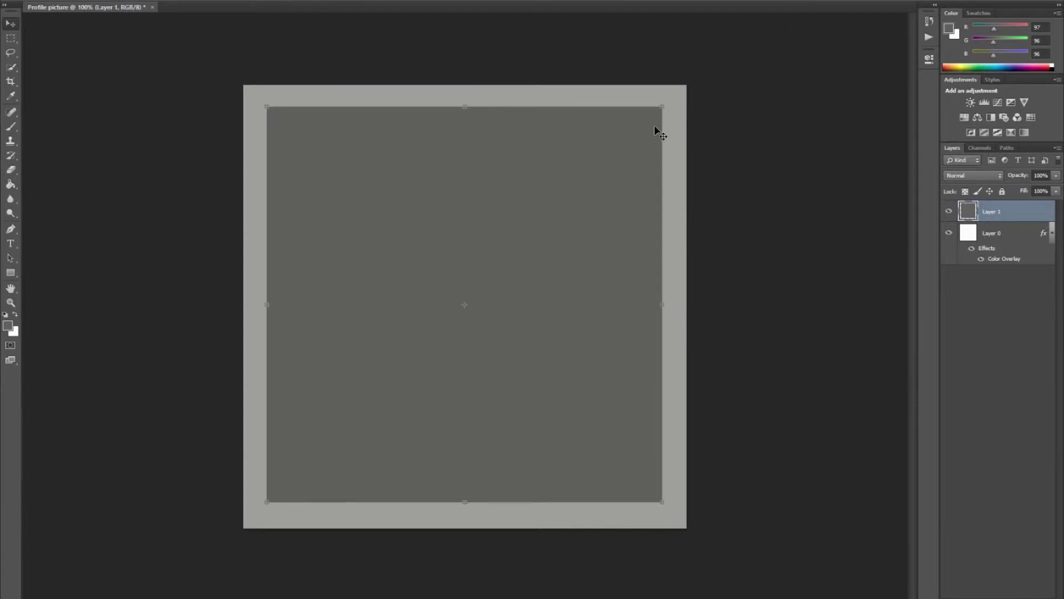
pyautogui.moveTo(661, 107); pyautogui.dragTo(640, 128)
pyautogui.moveTo(582, 209); pyautogui.dragTo(594, 199)
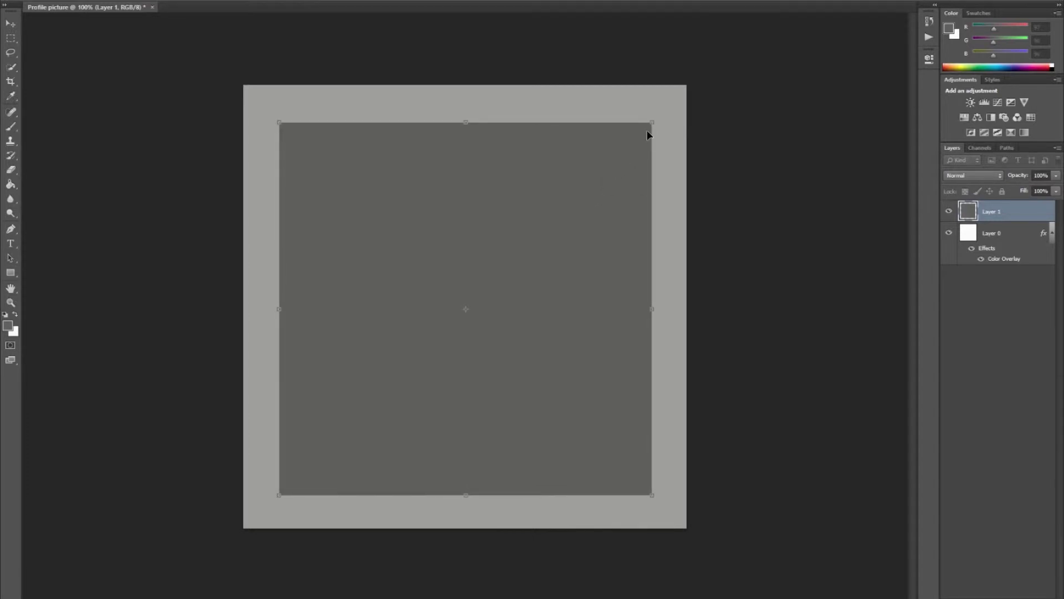
pyautogui.moveTo(647, 126); pyautogui.dragTo(653, 122)
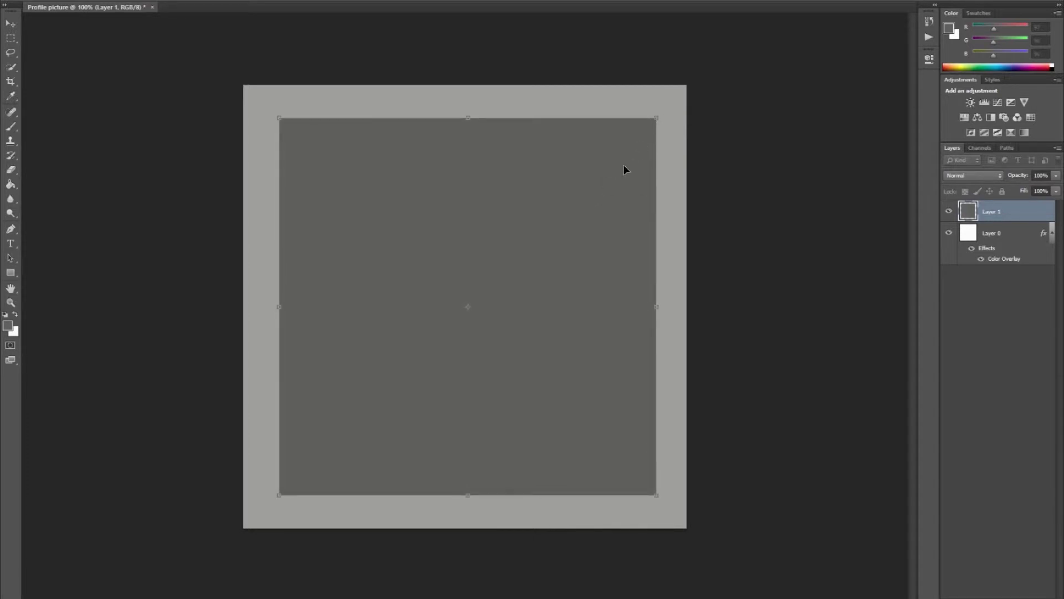
pyautogui.moveTo(625, 168); pyautogui.dragTo(621, 168)
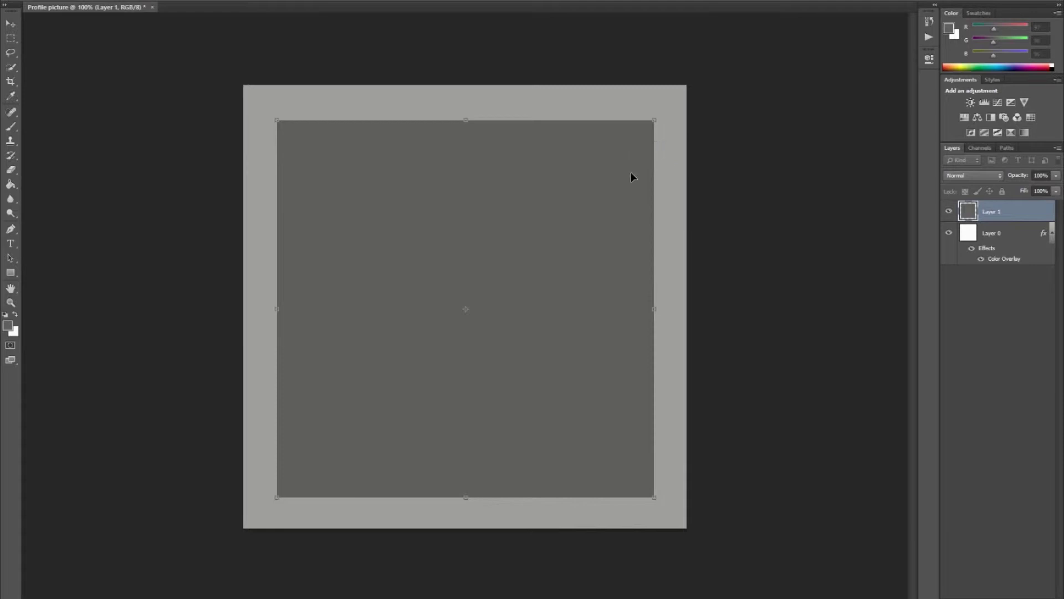
pyautogui.press('Return')
pyautogui.click(975, 391)
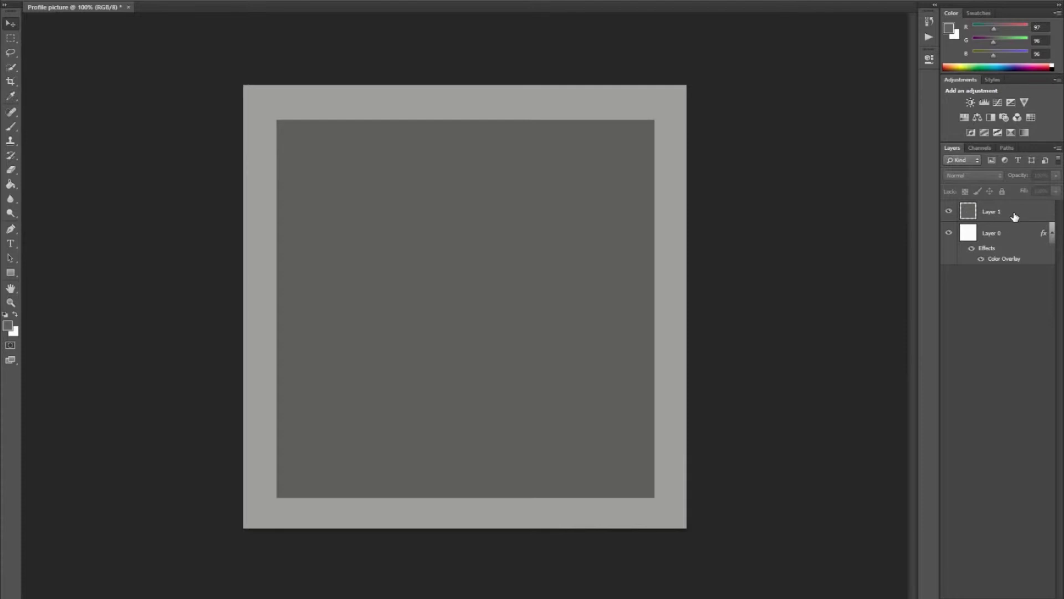
# - Add a new layer above Layer 1
pyautogui.hotkey('ctrl', 'shift', 'n')
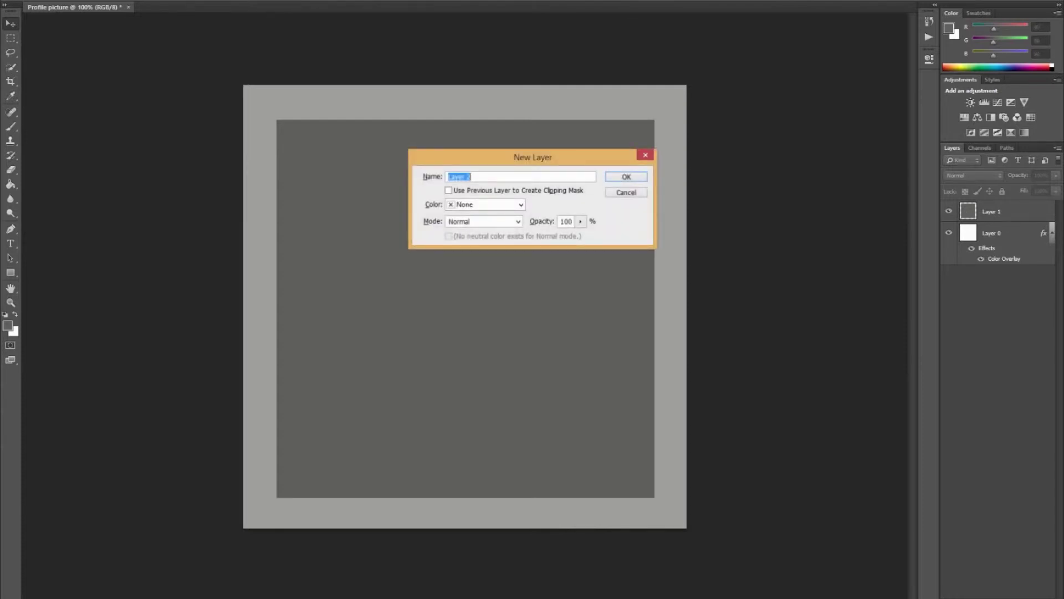
pyautogui.press('BackSpace')
pyautogui.press('Return')
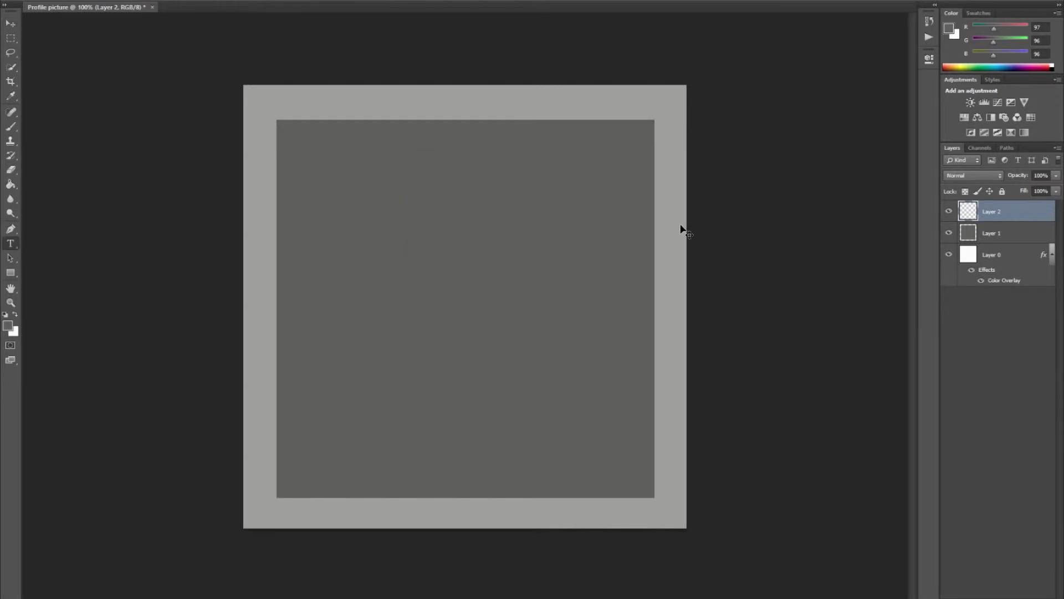
# - Type a letter G in the chosen font, scaling it up and moving it toward the square's centre
pyautogui.press('t')
pyautogui.click(119, 4)
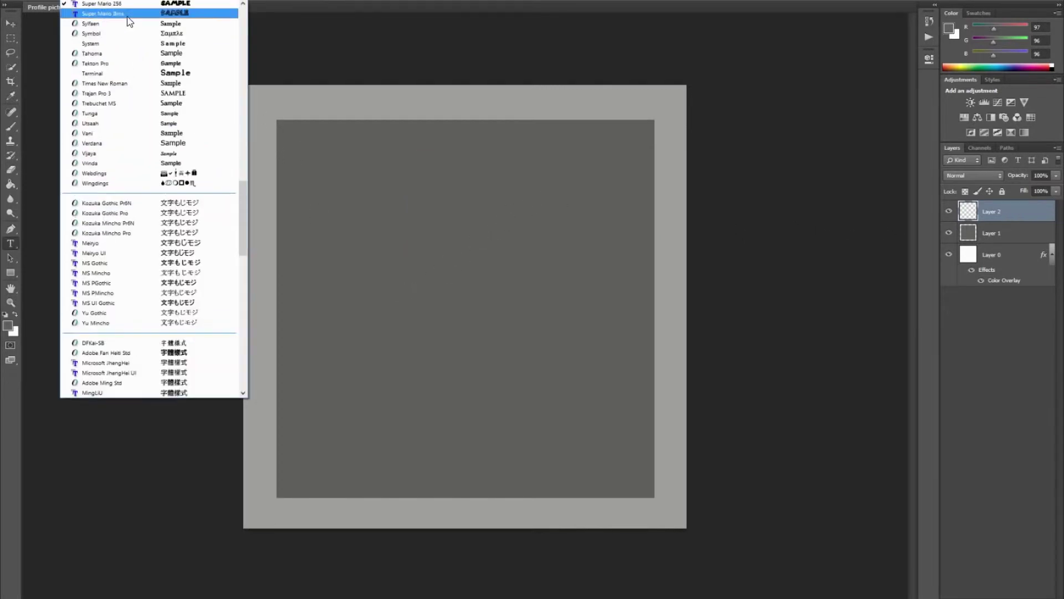
pyautogui.click(424, 237)
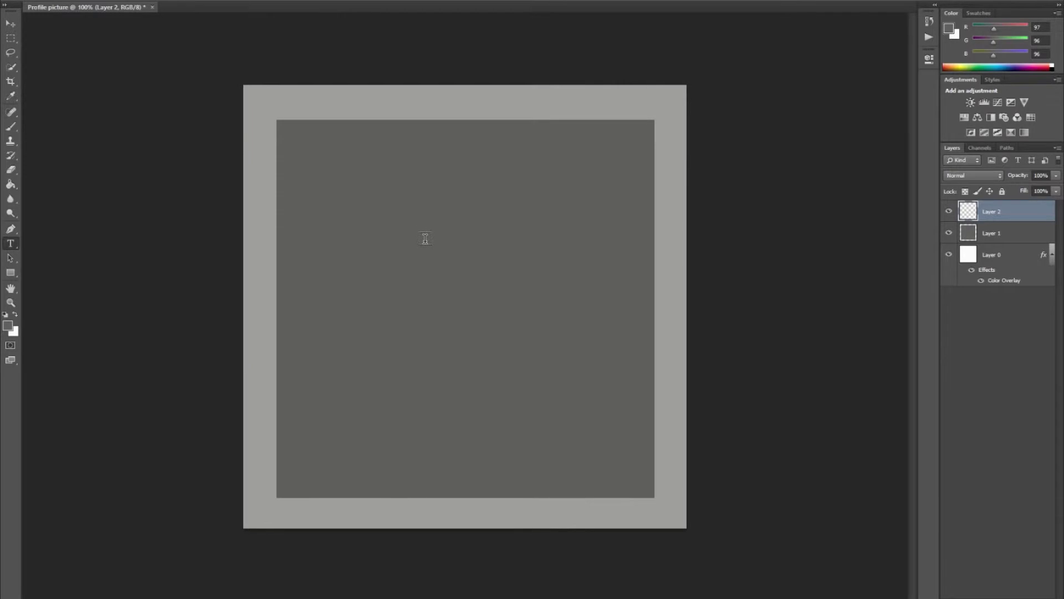
pyautogui.click(436, 330)
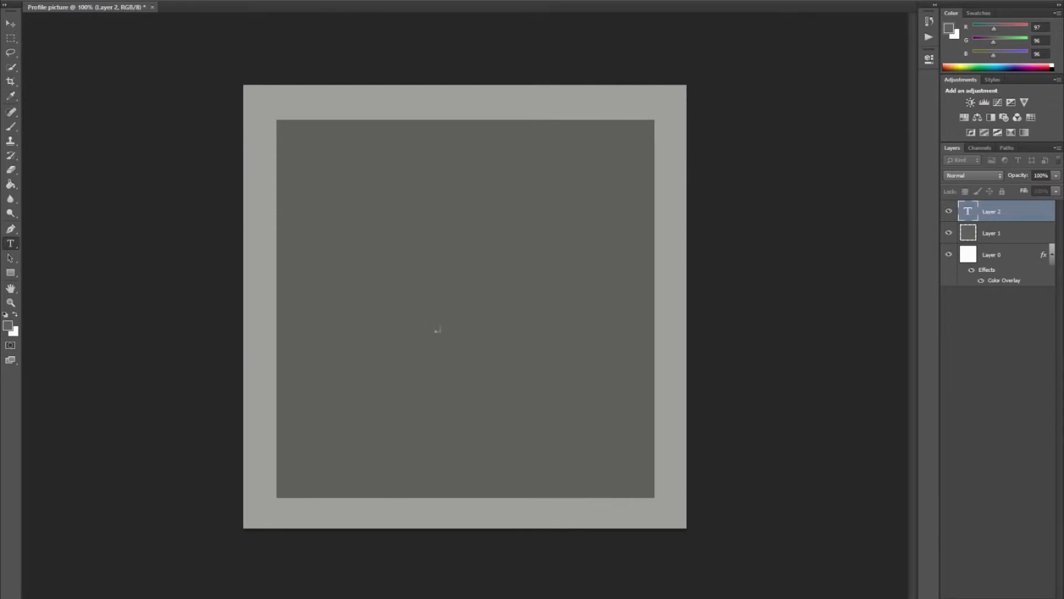
pyautogui.click(11, 22)
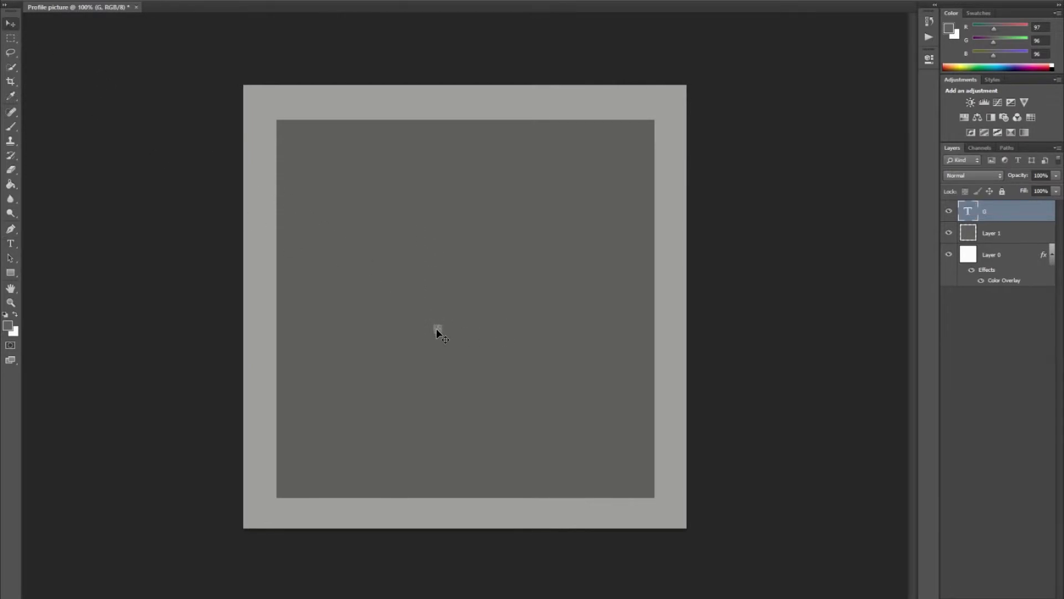
pyautogui.moveTo(440, 327); pyautogui.dragTo(583, 115)
pyautogui.moveTo(538, 197); pyautogui.dragTo(508, 247)
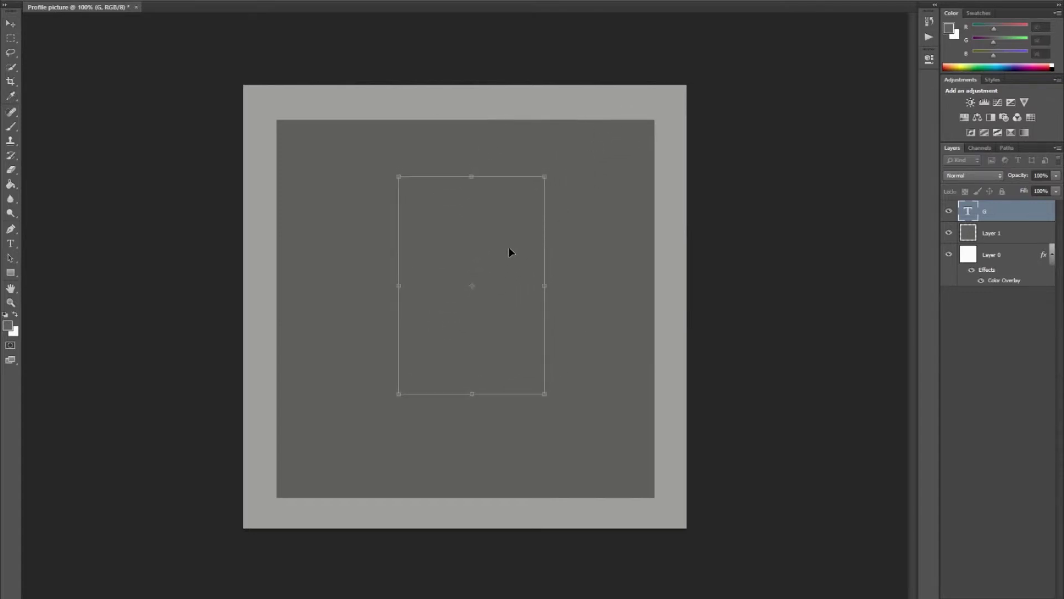
pyautogui.press('Return')
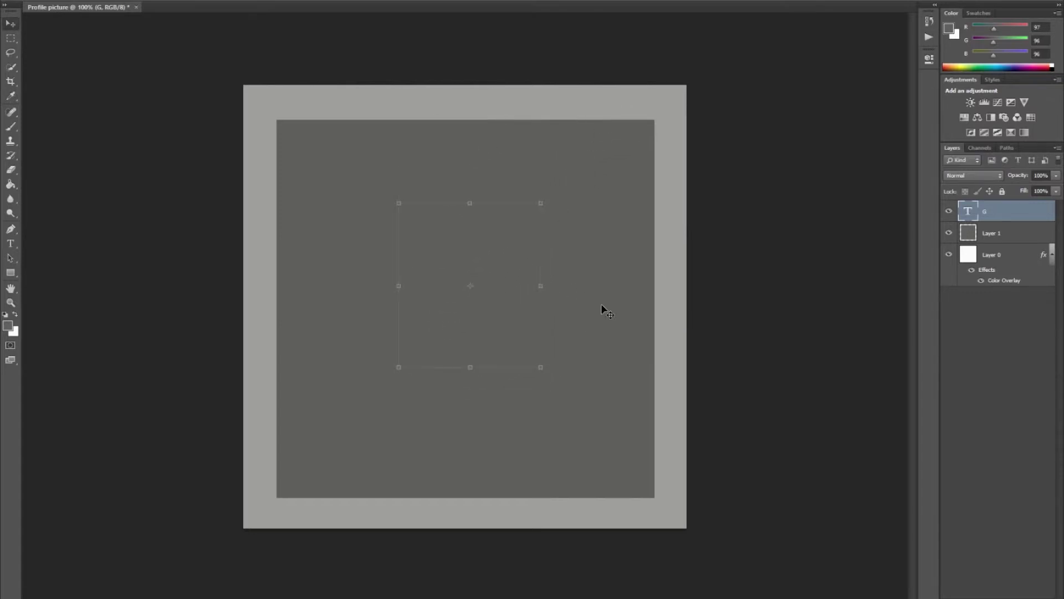
# - Give the G a Color Overlay sampled from the frame's light grey #a3a2a2, then begin enlarging it
pyautogui.doubleClick(1023, 218)
pyautogui.click(688, 397)
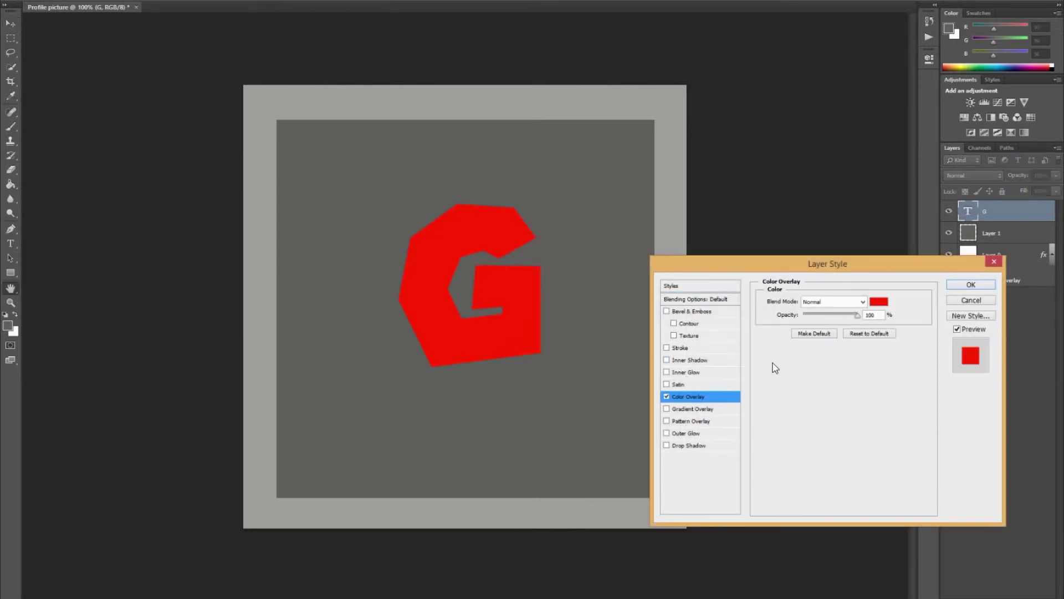
pyautogui.click(879, 303)
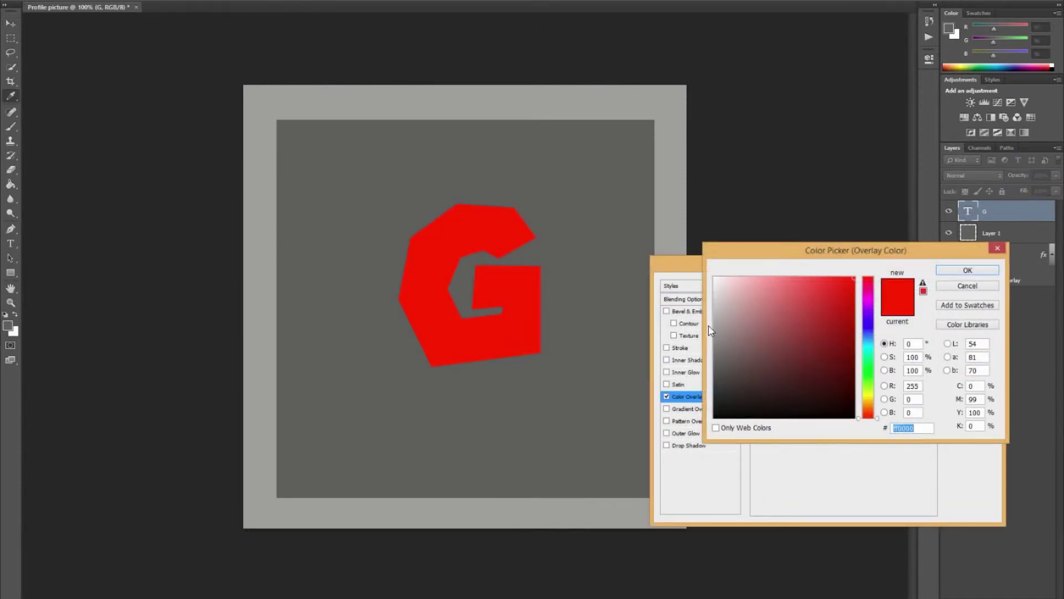
pyautogui.click(642, 103)
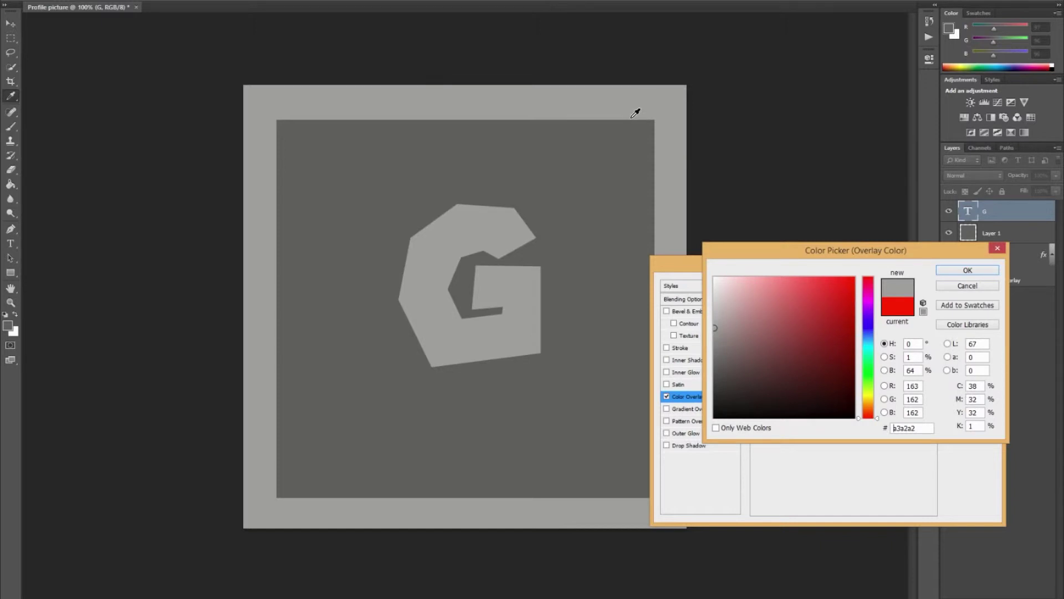
pyautogui.click(716, 376)
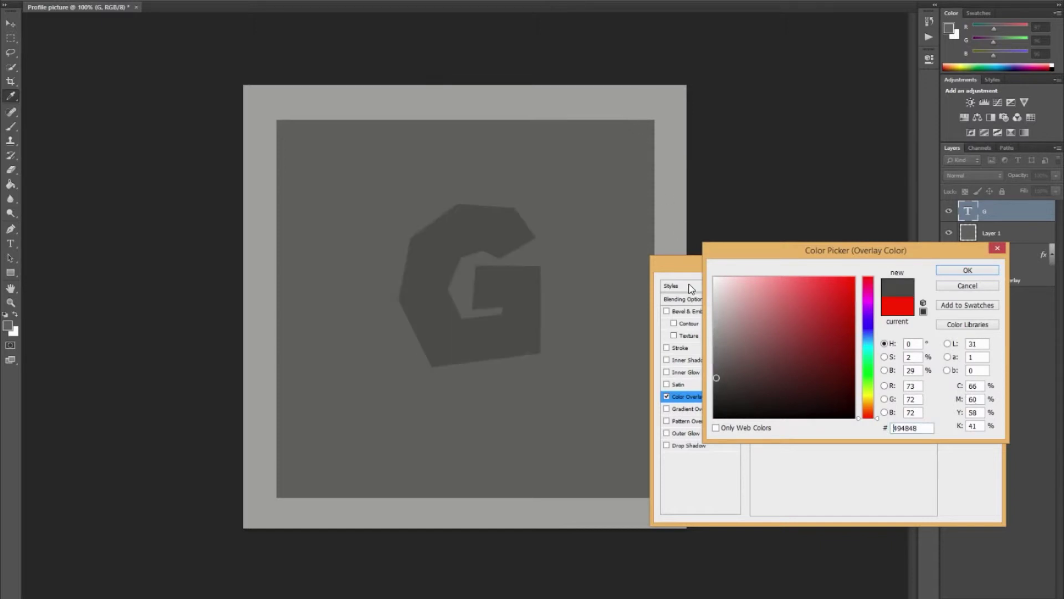
pyautogui.click(617, 96)
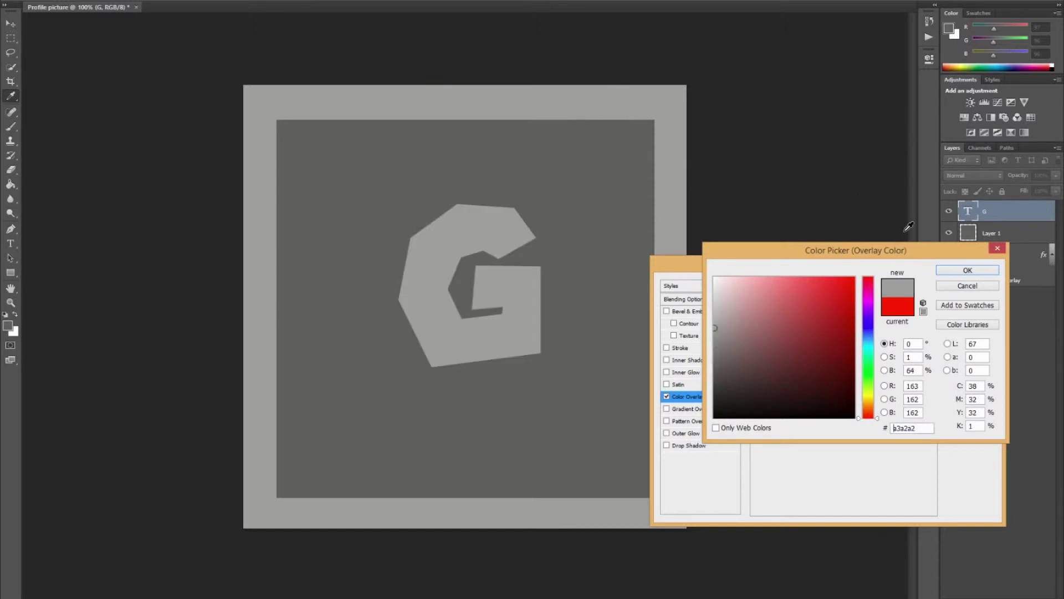
pyautogui.click(943, 271)
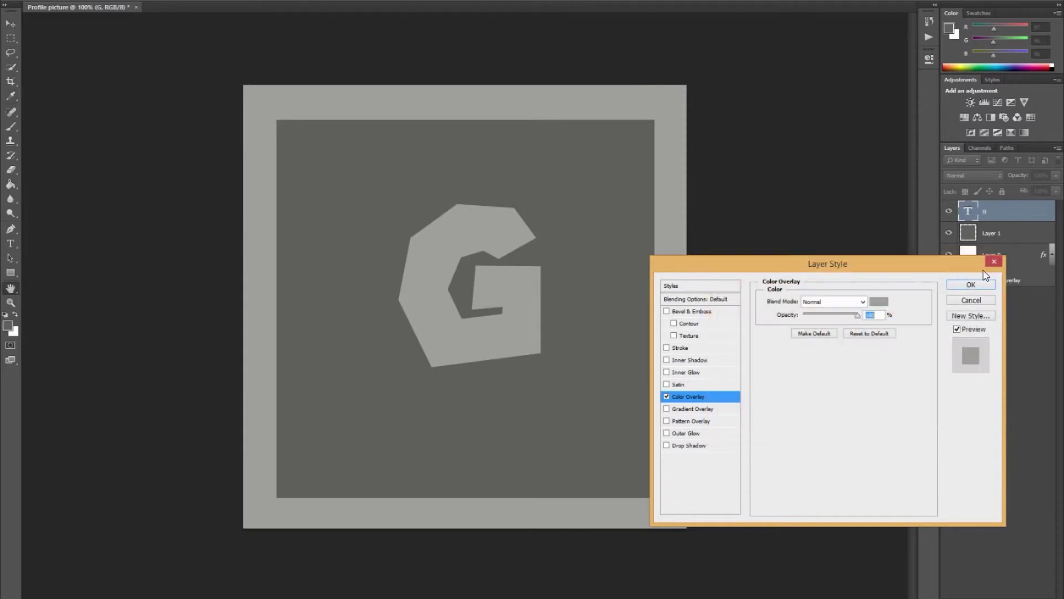
pyautogui.click(974, 284)
pyautogui.moveTo(537, 205); pyautogui.dragTo(638, 62)
# - Scale the G up and shift it down-left so it sits centred in the dark square
pyautogui.moveTo(585, 137); pyautogui.dragTo(527, 230)
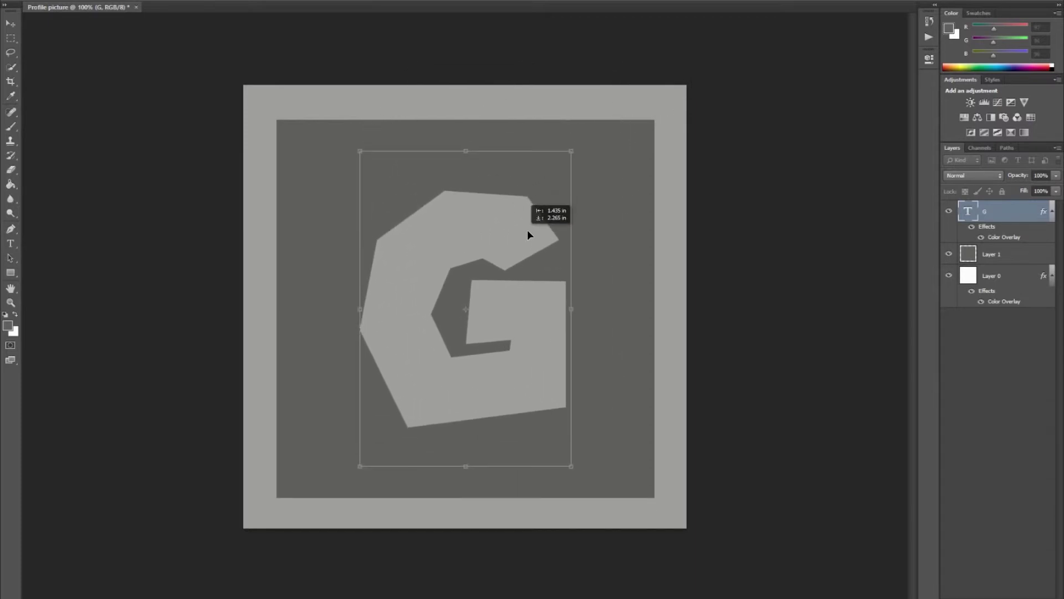
pyautogui.moveTo(575, 155); pyautogui.dragTo(578, 150)
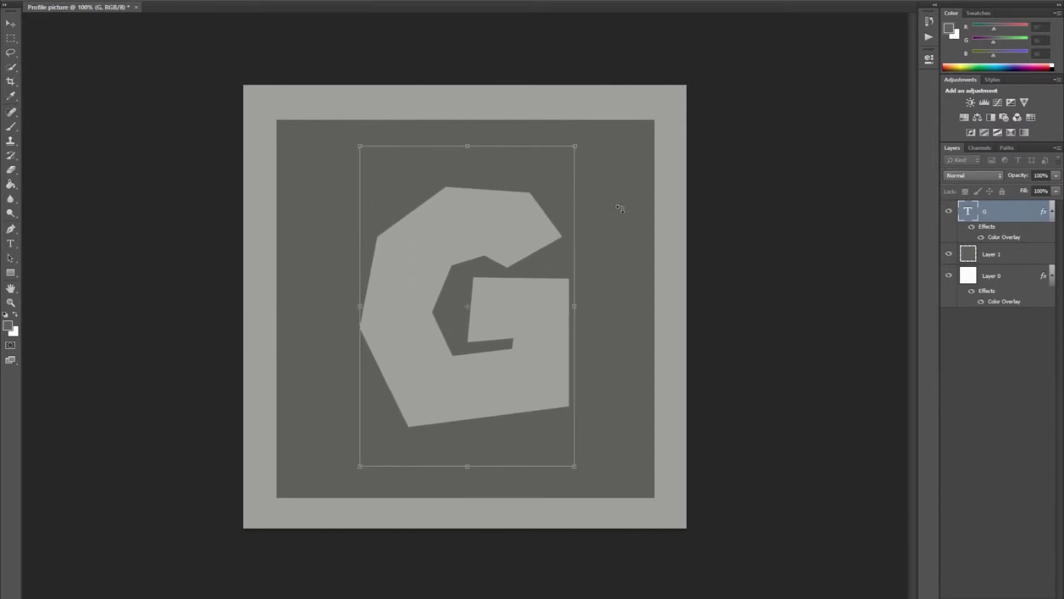
pyautogui.press('Return')
pyautogui.click(982, 378)
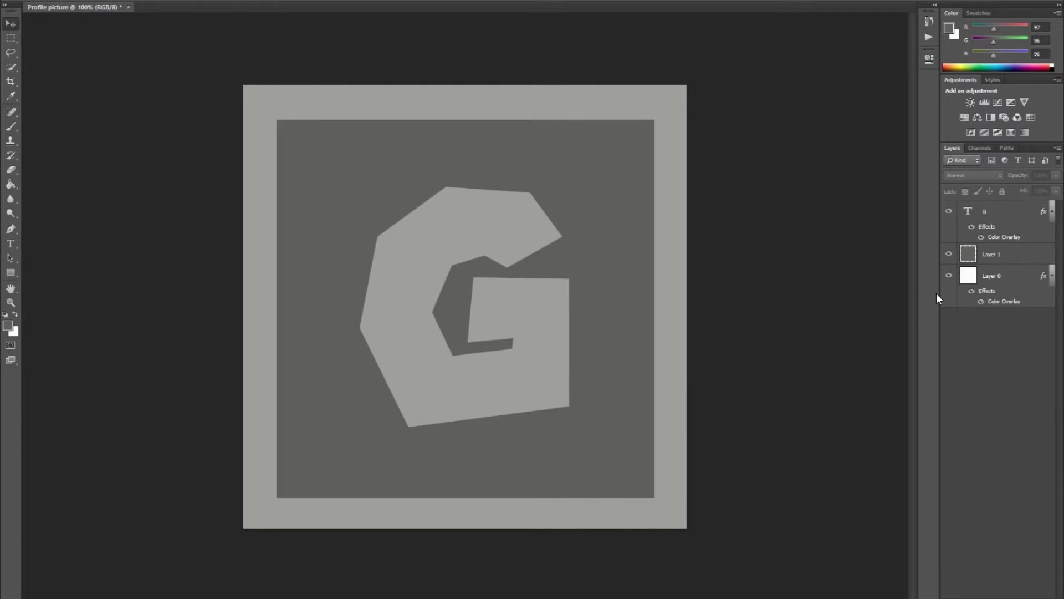
# - Add a large Inner Shadow to Layer 1: Multiply, 75% opacity, 15 px distance, 8% choke
pyautogui.doubleClick(1016, 260)
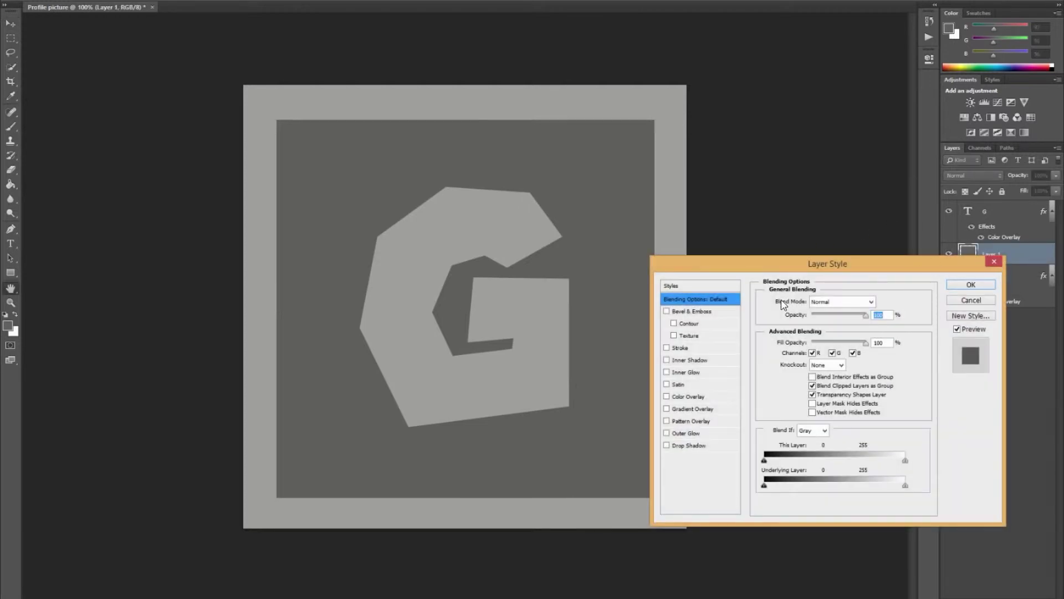
pyautogui.click(702, 360)
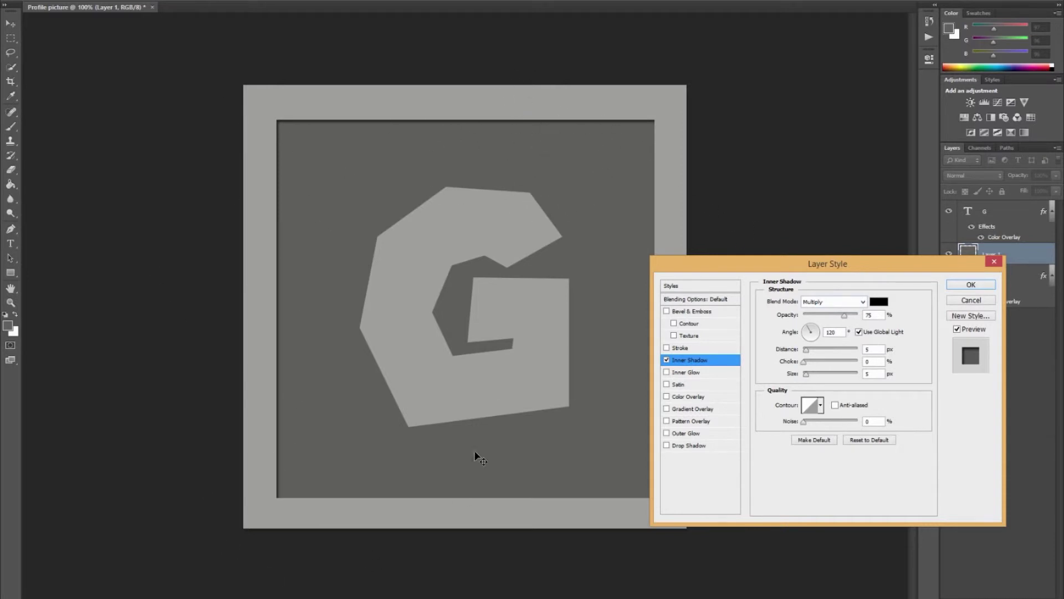
pyautogui.moveTo(806, 349); pyautogui.dragTo(808, 355)
pyautogui.moveTo(805, 375)
pyautogui.mouseDown()
pyautogui.moveTo(901, 374)
pyautogui.moveTo(814, 377)
pyautogui.moveTo(834, 376)
pyautogui.moveTo(811, 362)
pyautogui.moveTo(832, 363)
pyautogui.moveTo(813, 363)
pyautogui.mouseUp()
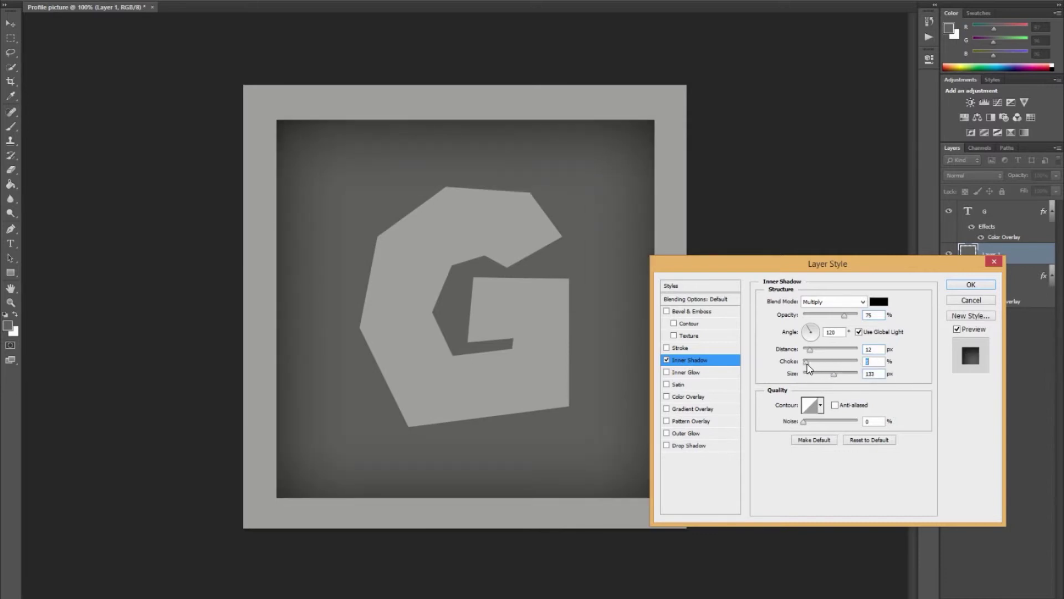
pyautogui.moveTo(810, 349); pyautogui.dragTo(814, 350)
pyautogui.moveTo(819, 266); pyautogui.dragTo(825, 242)
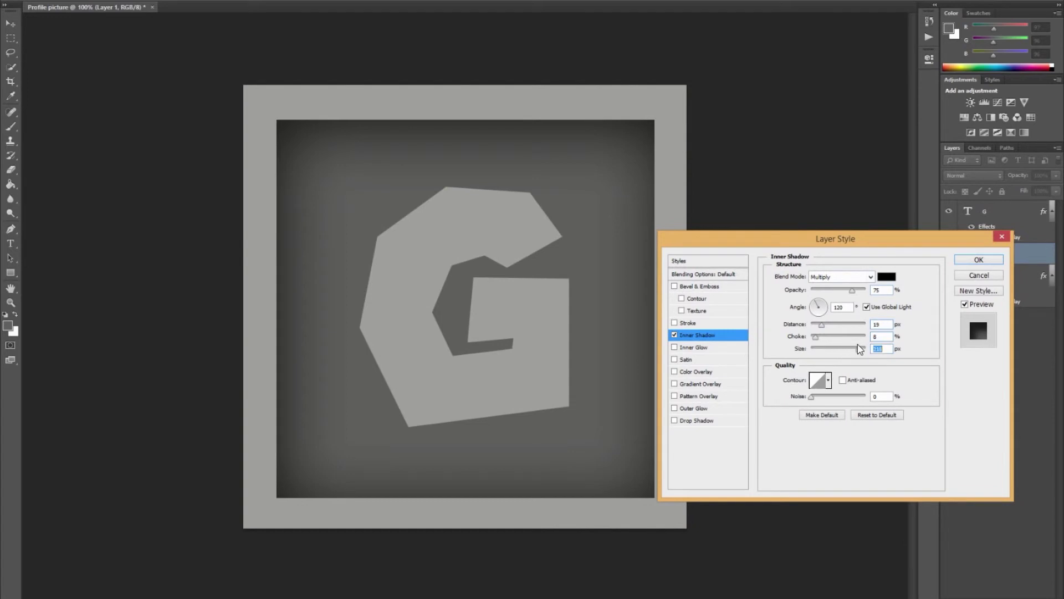
pyautogui.moveTo(859, 348); pyautogui.dragTo(850, 350)
pyautogui.click(992, 260)
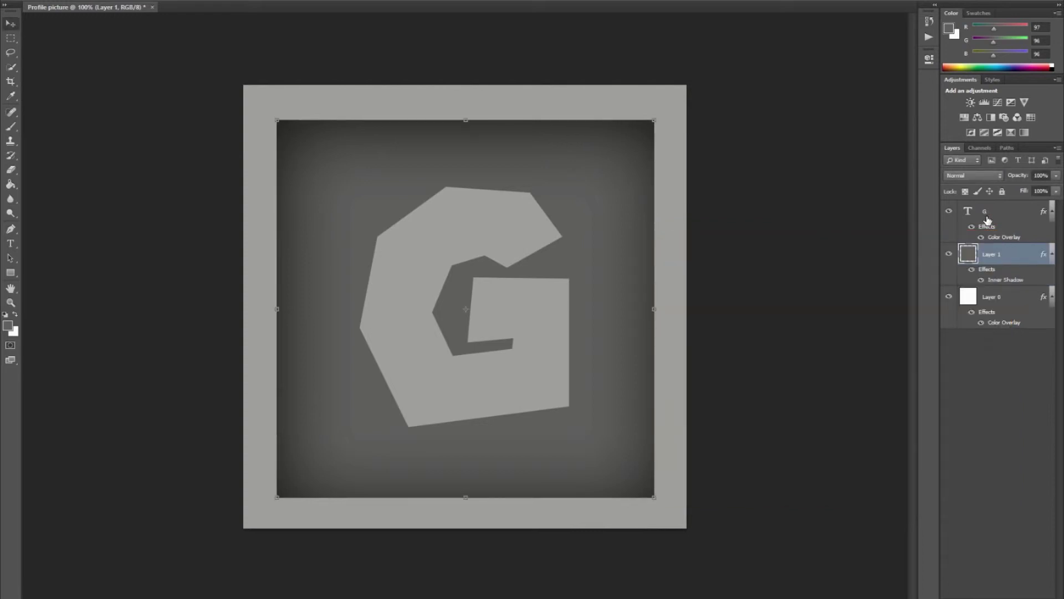
# - Add an Inner Shadow to the G layer and experiment with its size, choke and offset
pyautogui.click(1010, 213)
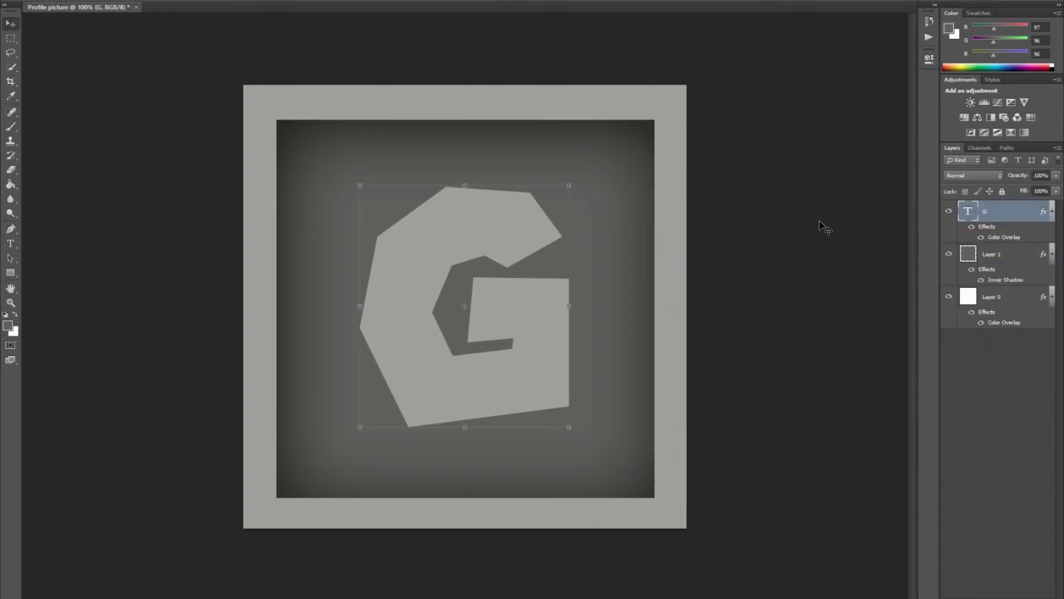
pyautogui.doubleClick(996, 209)
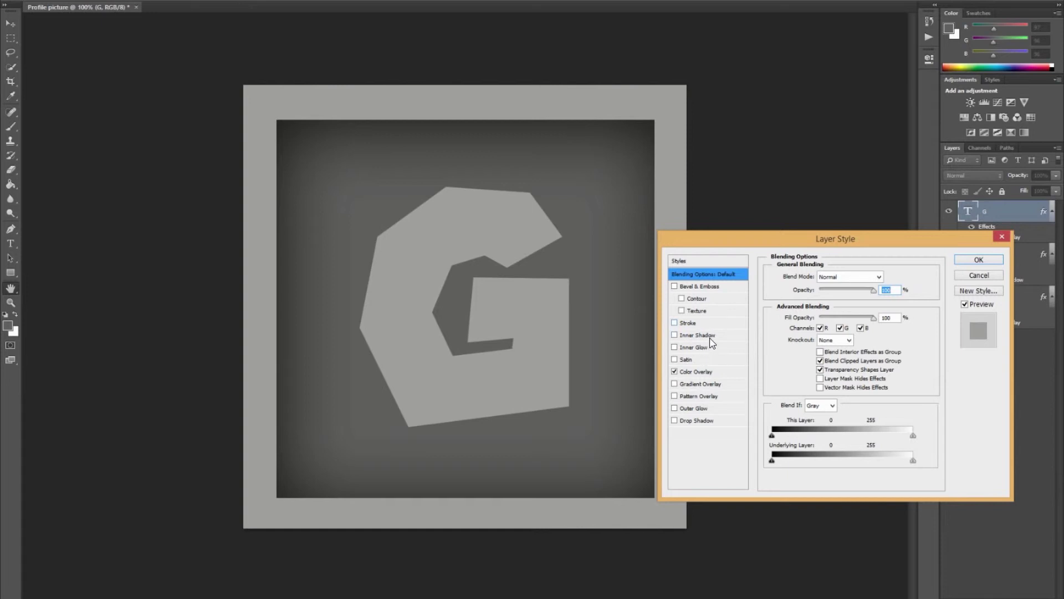
pyautogui.click(698, 335)
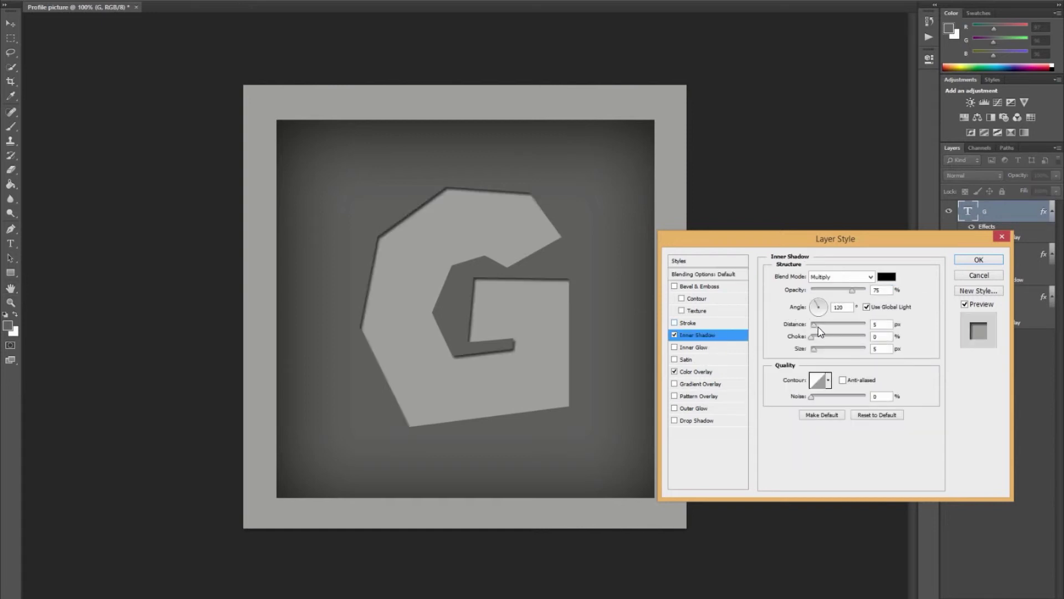
pyautogui.moveTo(813, 348); pyautogui.dragTo(796, 350)
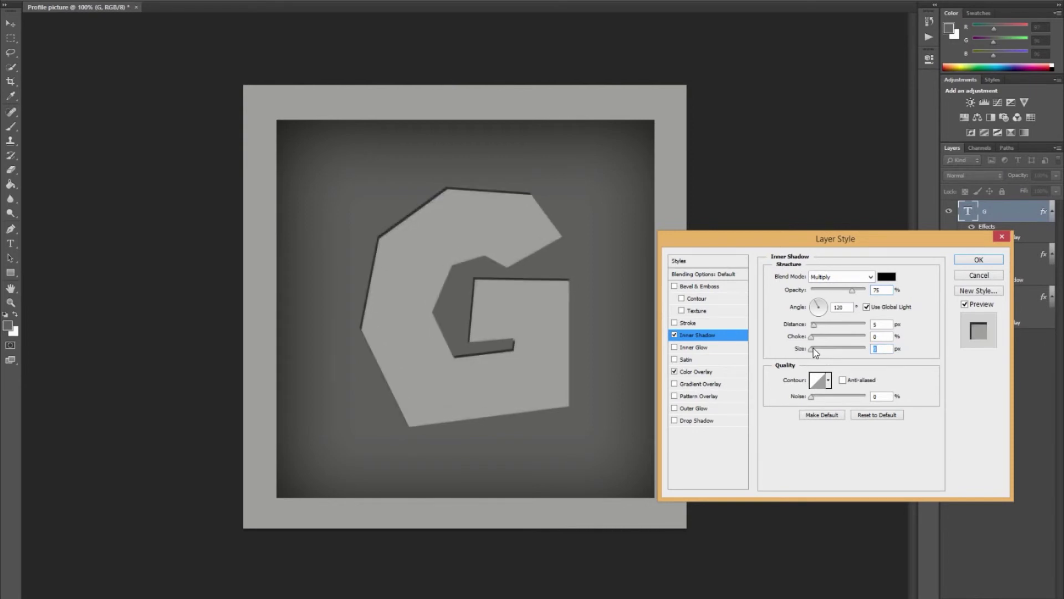
pyautogui.click(813, 348)
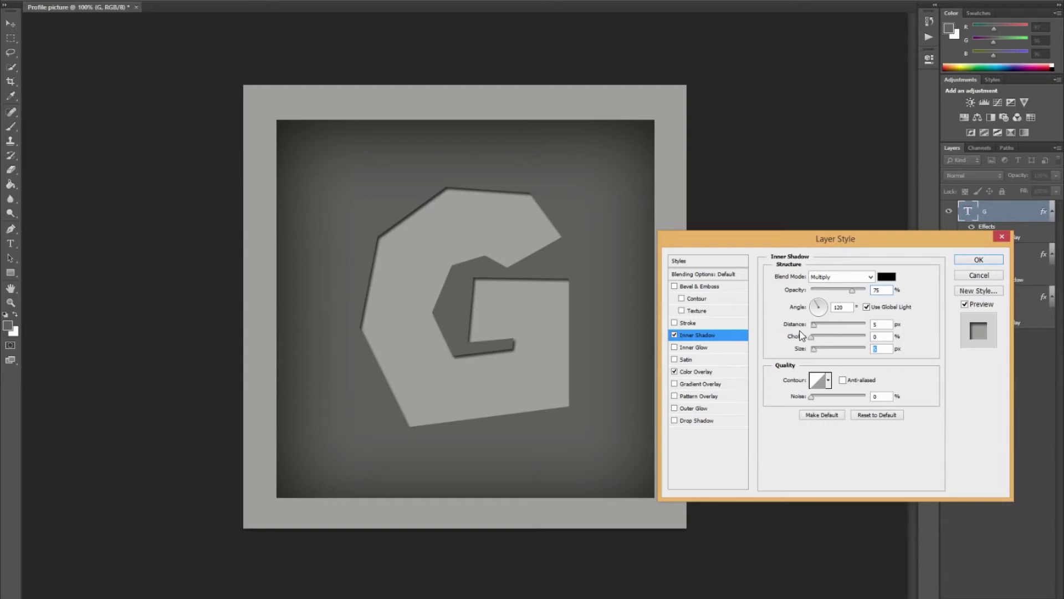
pyautogui.moveTo(812, 336); pyautogui.dragTo(787, 338)
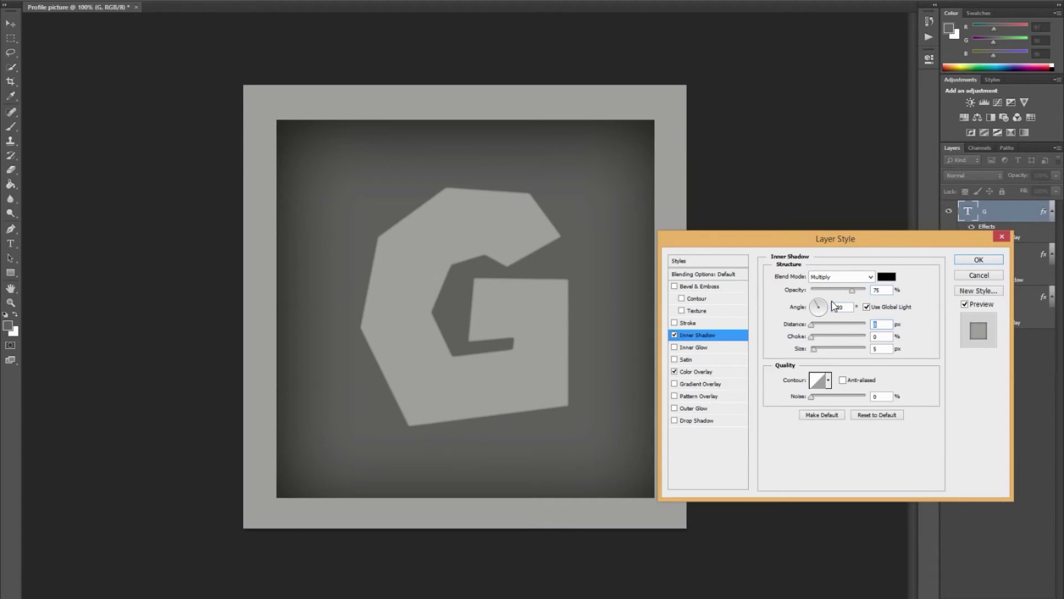
pyautogui.click(674, 335)
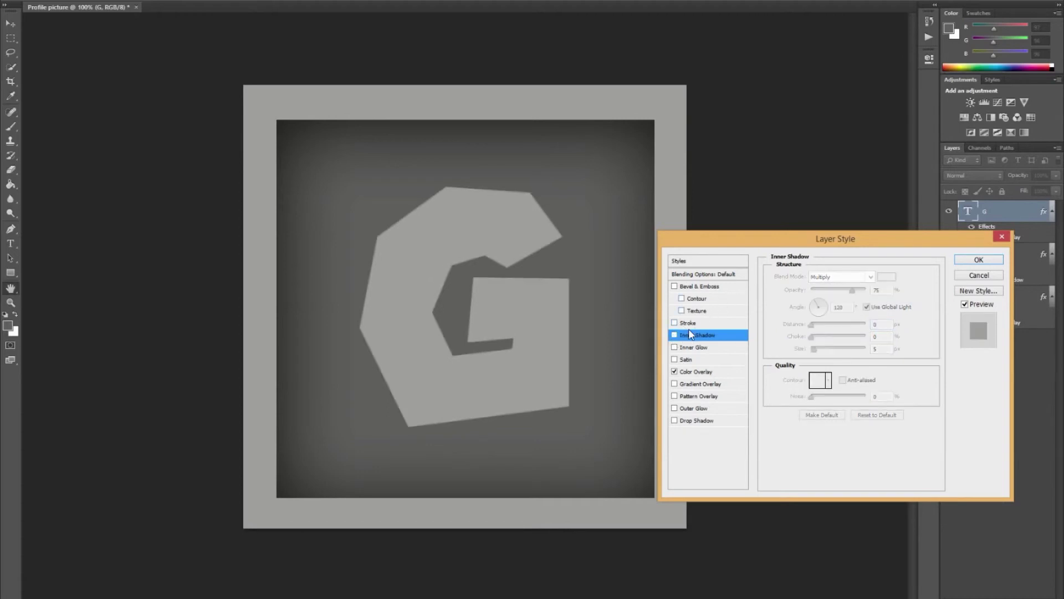
pyautogui.click(674, 335)
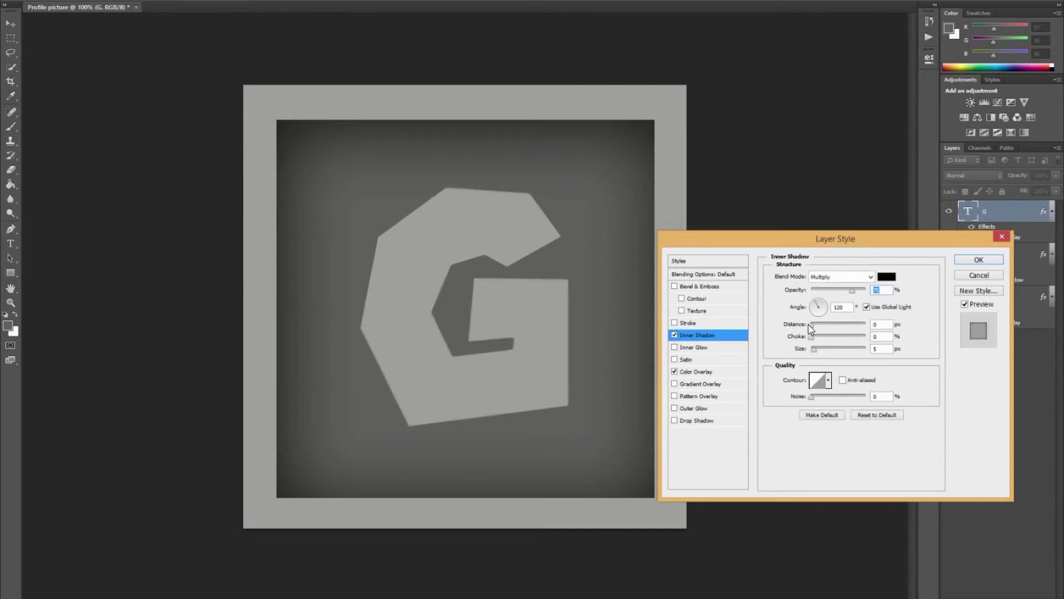
pyautogui.moveTo(812, 327); pyautogui.dragTo(813, 348)
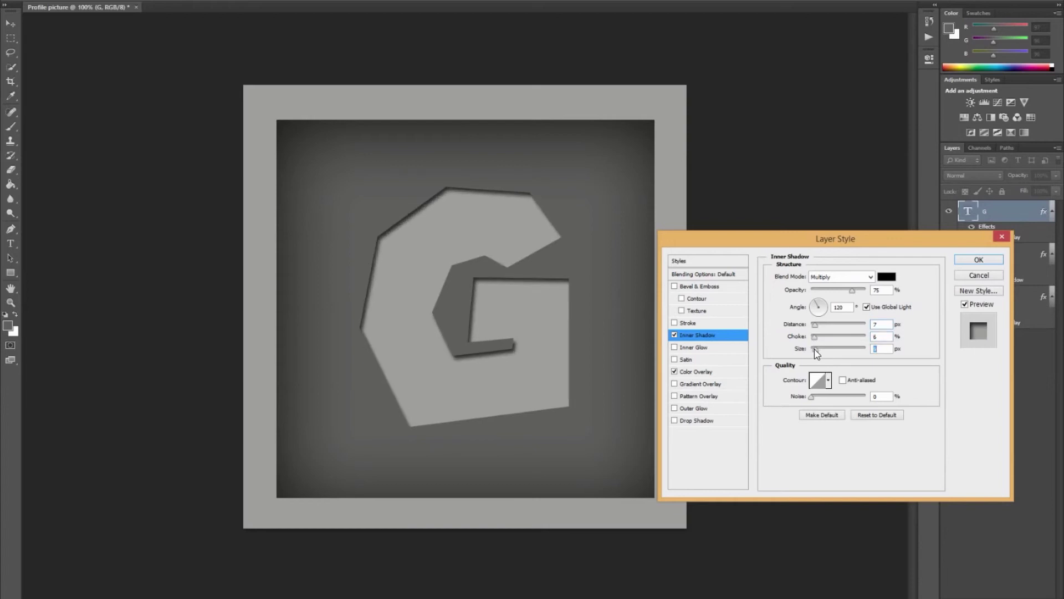
# - Set the G's inner shadow to 1 px distance and 1% choke and confirm
pyautogui.click(877, 325)
pyautogui.write('1')
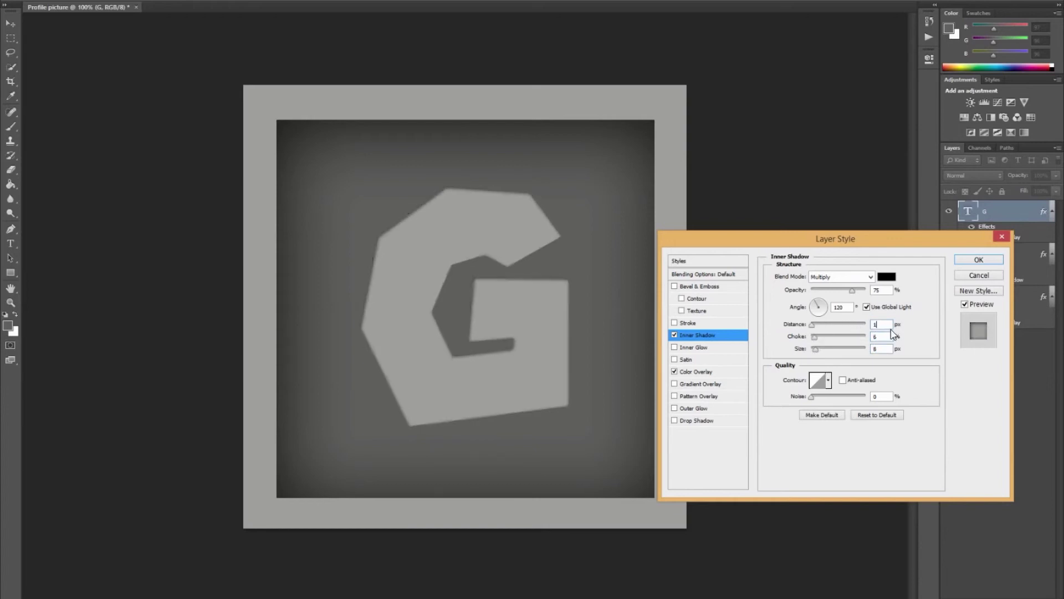
pyautogui.press('Tab')
pyautogui.write('11')
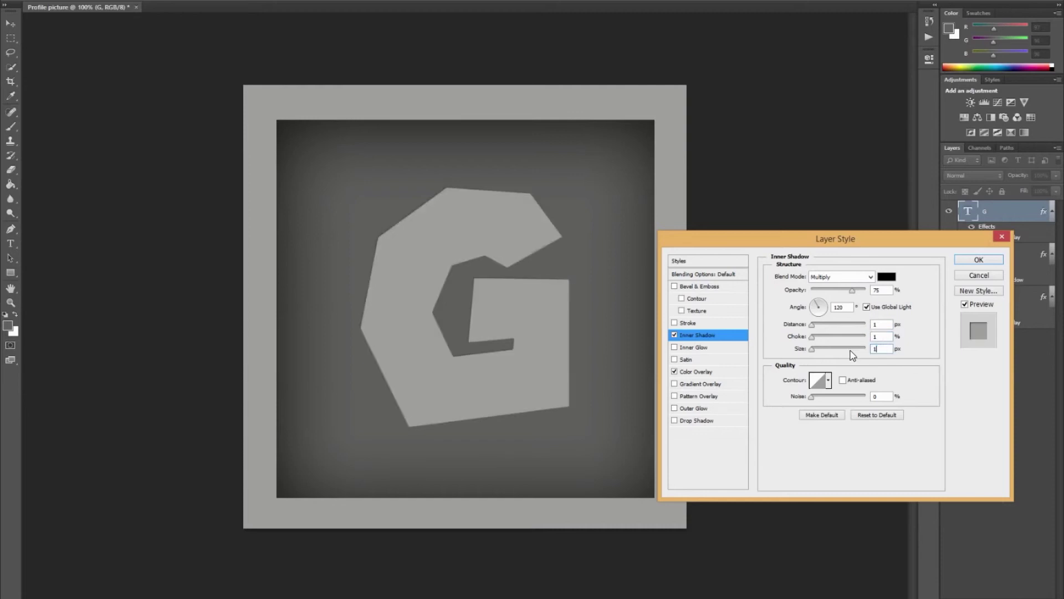
pyautogui.click(978, 260)
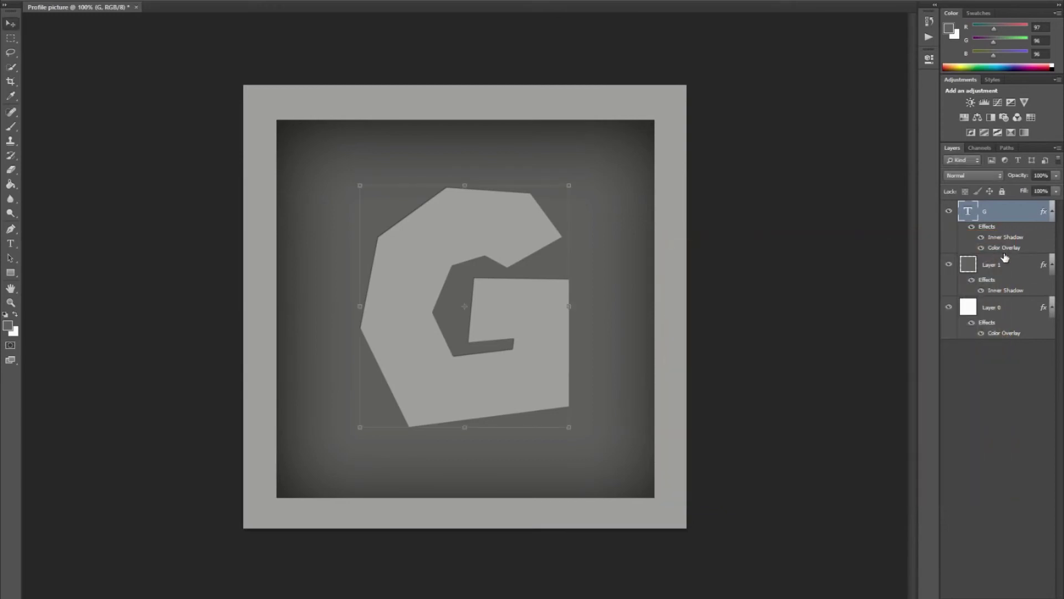
# - Give Layer 0 an Inner Shadow (Multiply, 75%, 4 px distance, 0% choke), then try enabling Stroke
pyautogui.click(1018, 312)
pyautogui.doubleClick(945, 320)
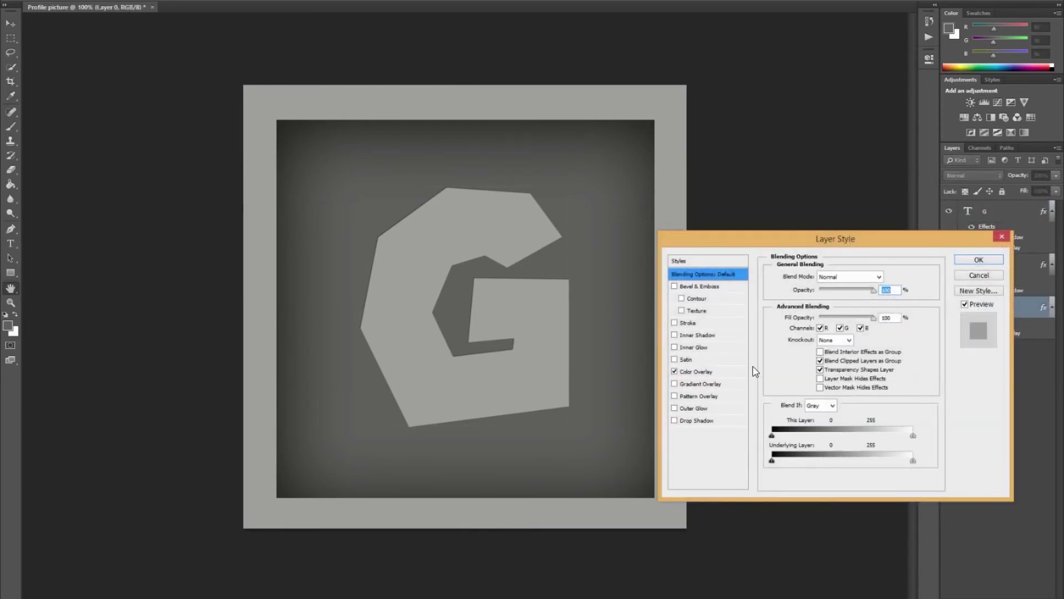
pyautogui.click(697, 335)
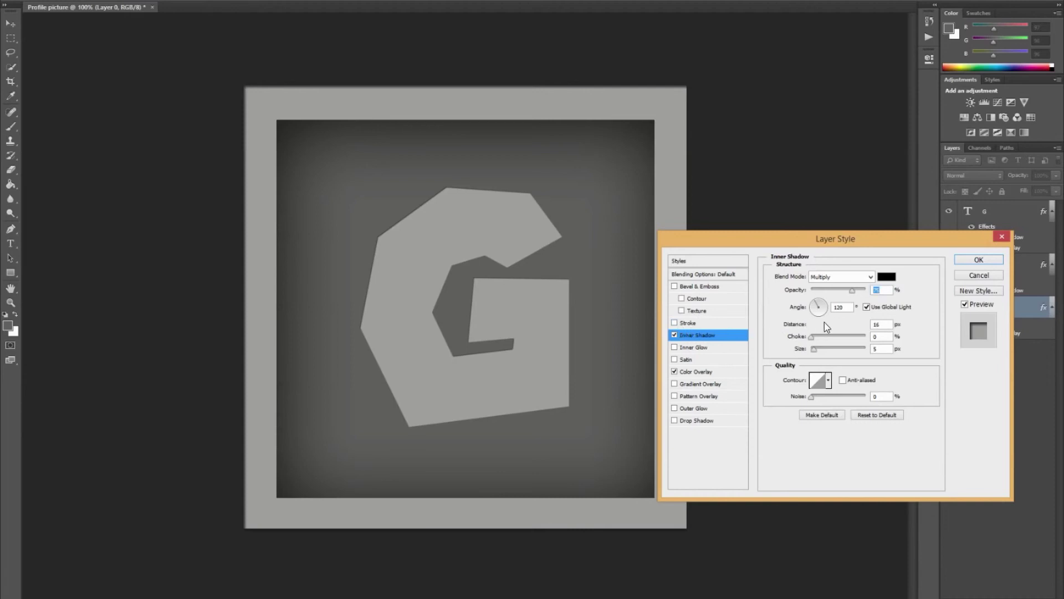
pyautogui.moveTo(811, 324); pyautogui.dragTo(824, 353)
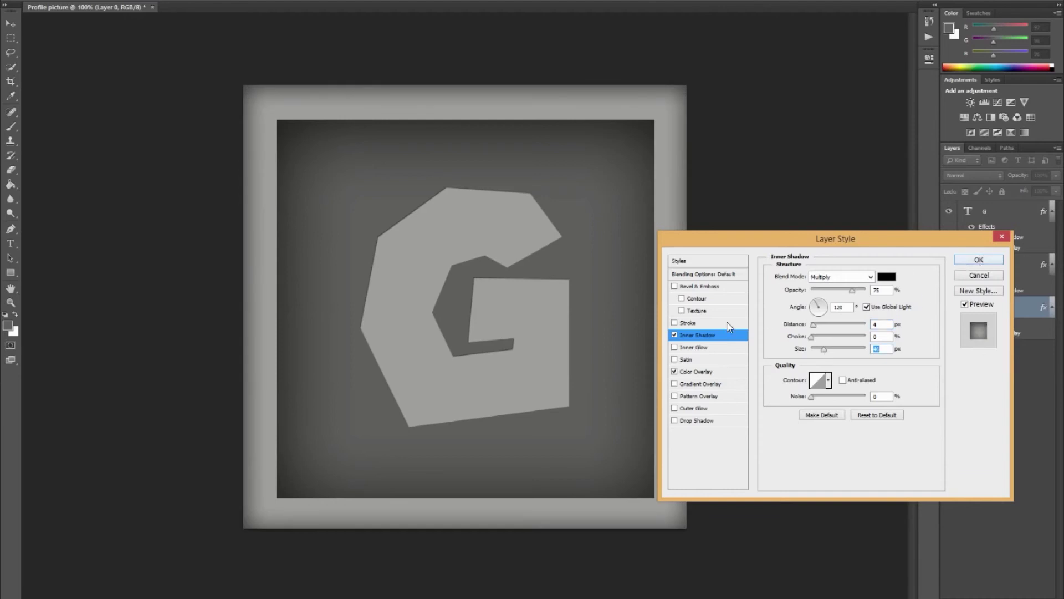
pyautogui.click(677, 323)
# - Drop the stroke and confirm an Inner Bevel on Layer 0 with 52% depth, 9 px size, less soften
pyautogui.click(676, 323)
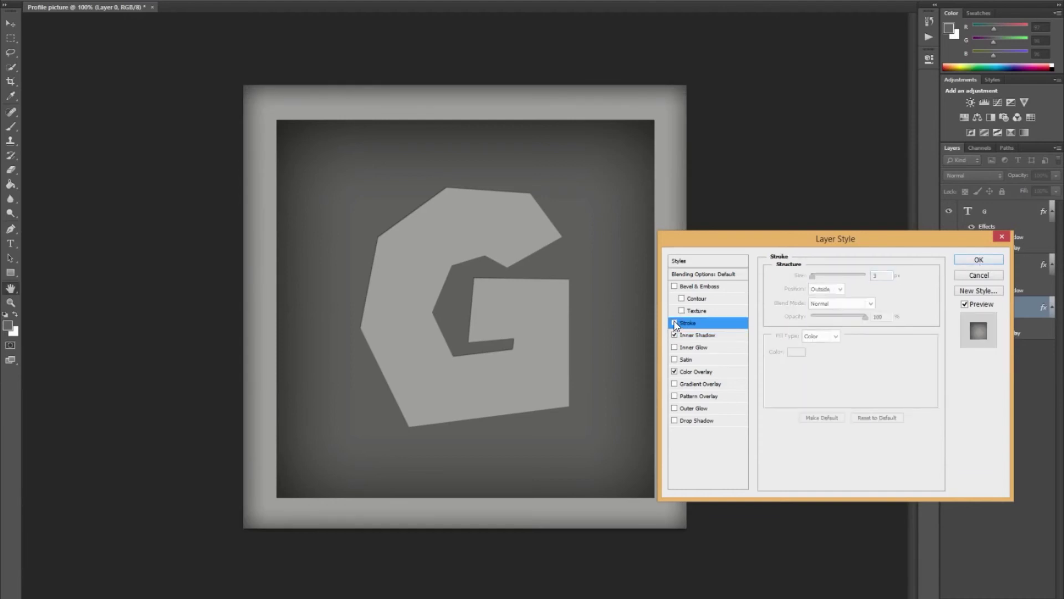
pyautogui.click(675, 286)
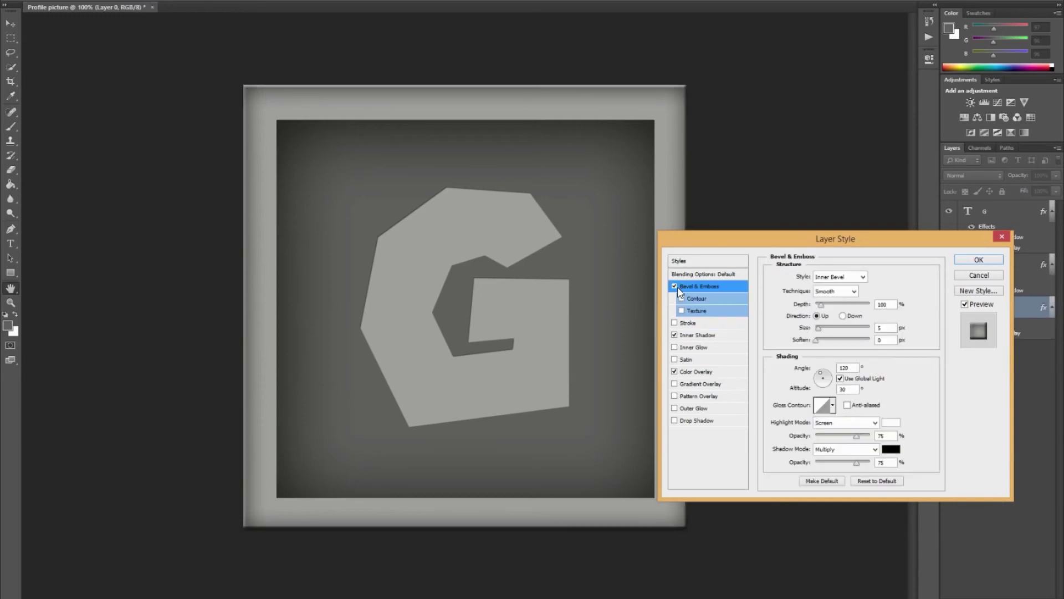
pyautogui.moveTo(821, 304); pyautogui.dragTo(920, 340)
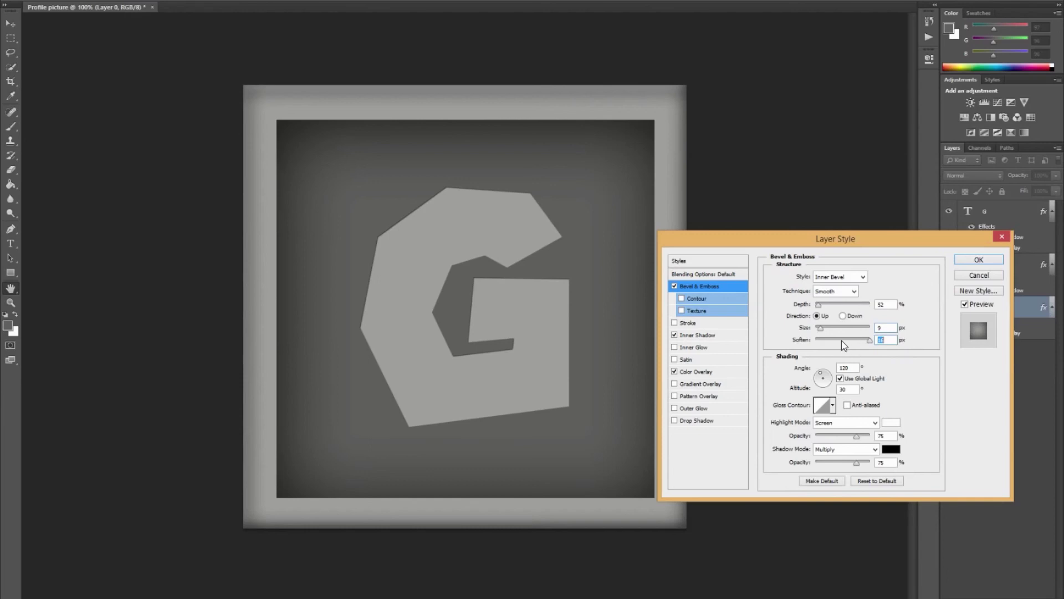
pyautogui.click(842, 339)
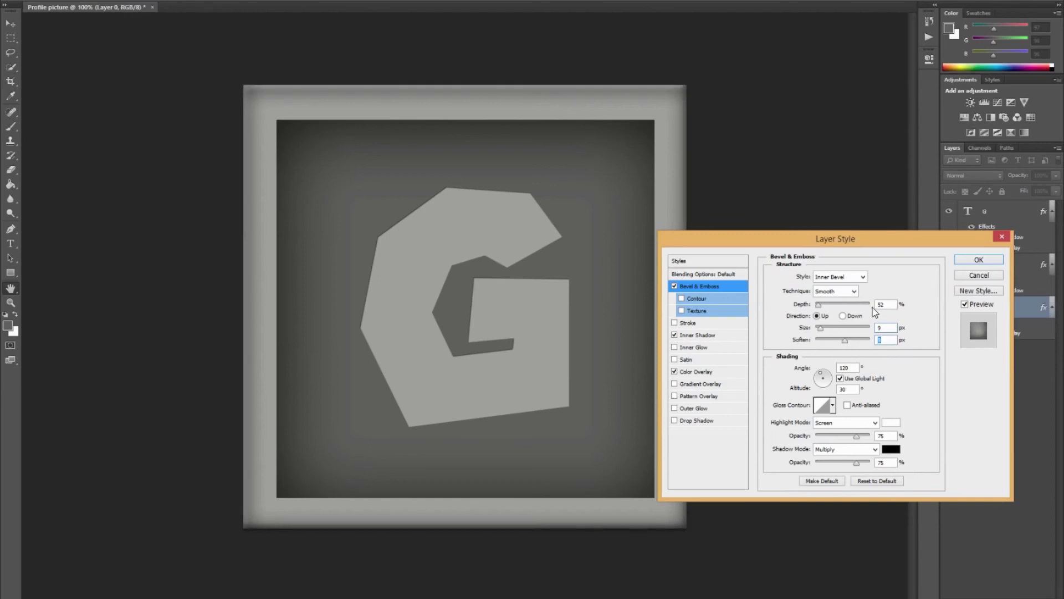
pyautogui.click(977, 262)
pyautogui.click(998, 412)
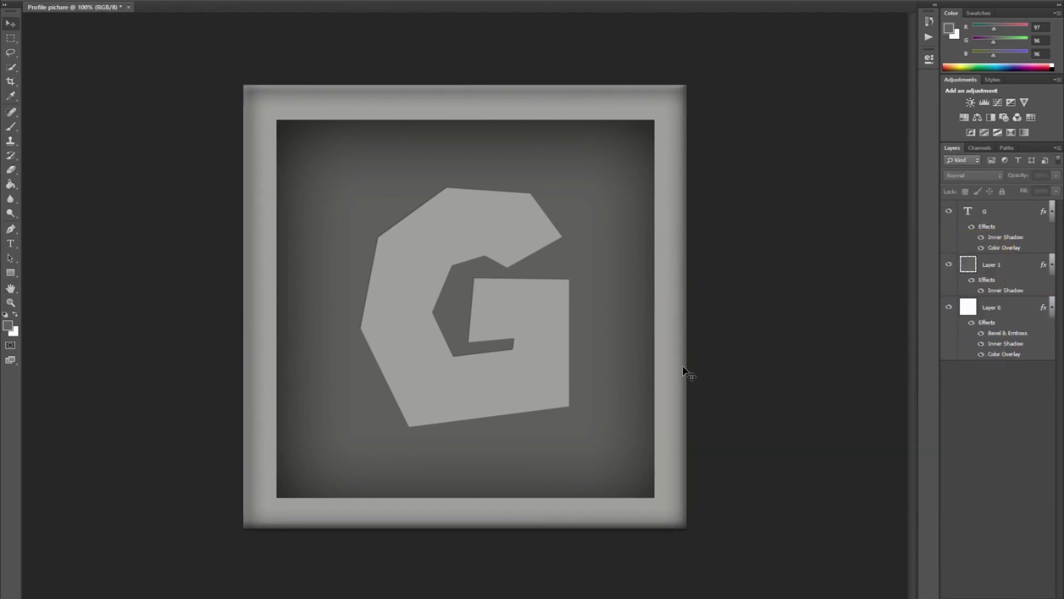